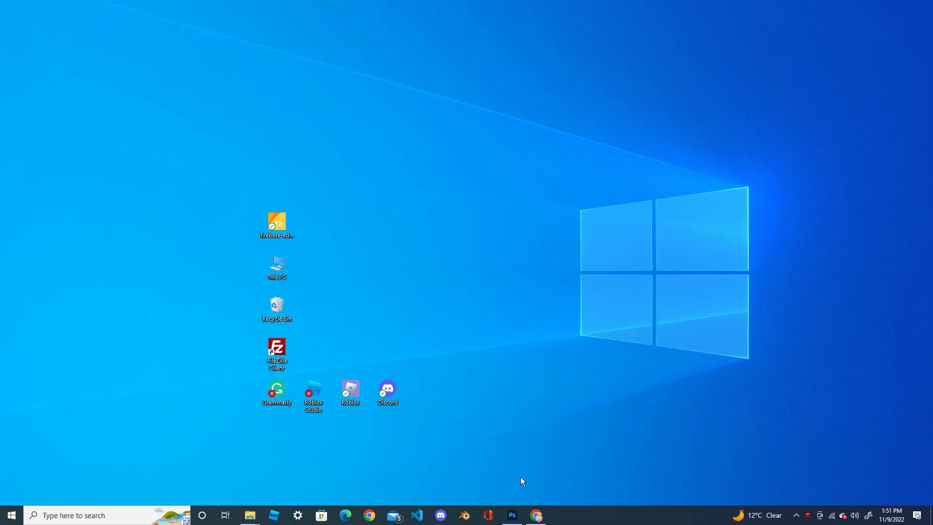
# Restore Photoshop from the taskbar so its Home screen with recent files shows.
pyautogui.click(512, 516)
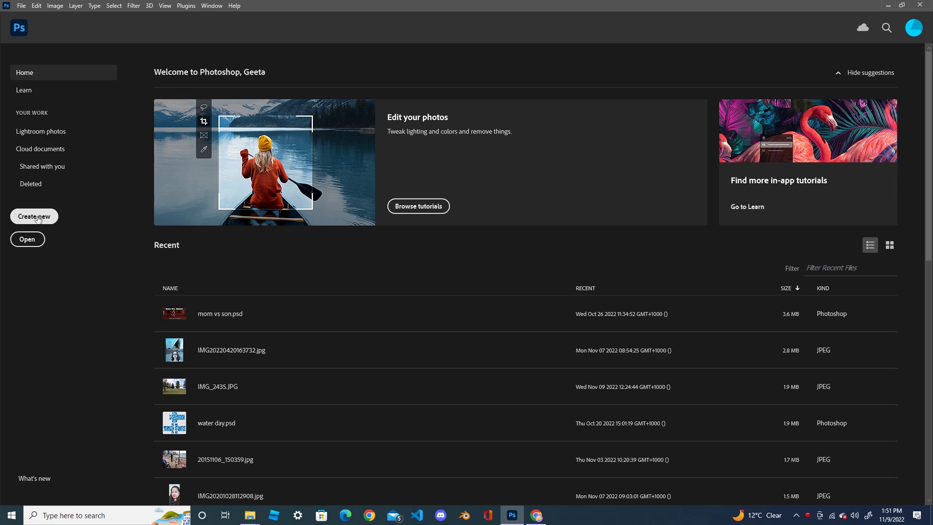
# Create a 1280×720 px document and fill its transparent Layer 1 with white.
pyautogui.click(41, 217)
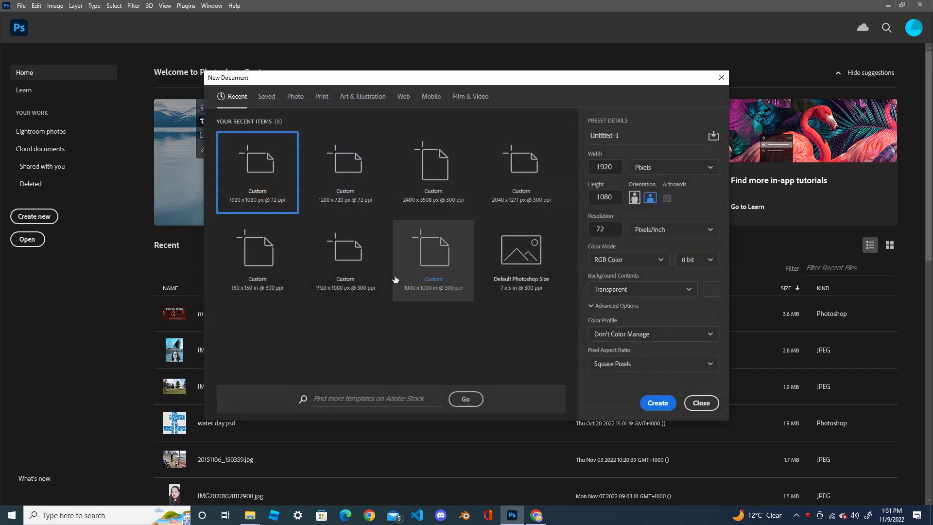
pyautogui.click(658, 403)
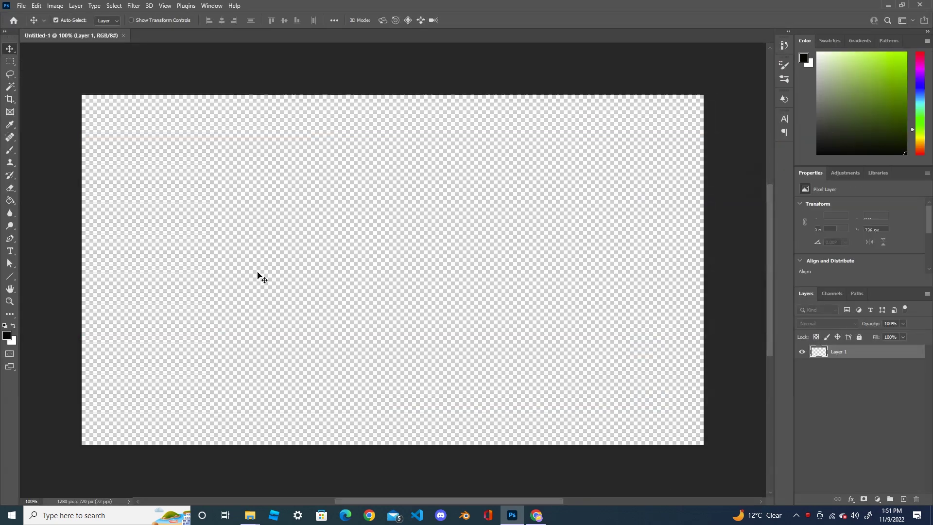
pyautogui.click(14, 325)
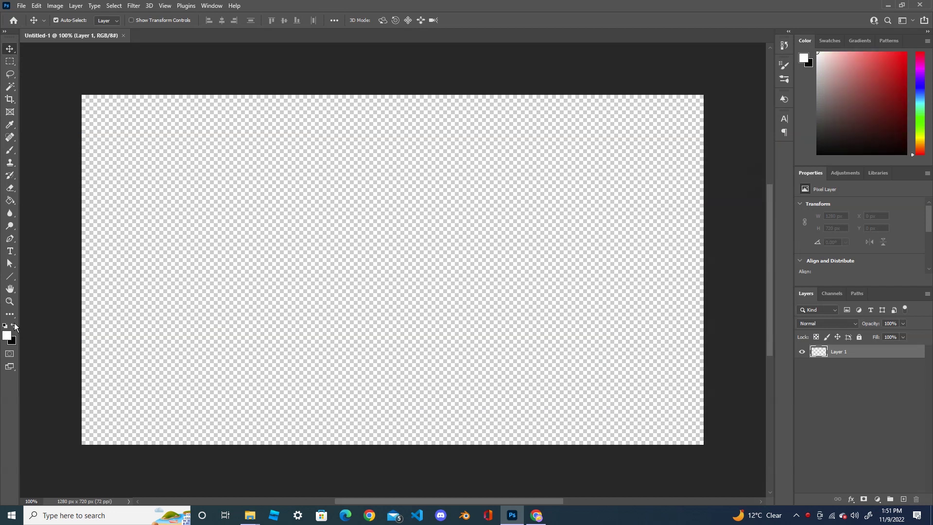
pyautogui.click(10, 201)
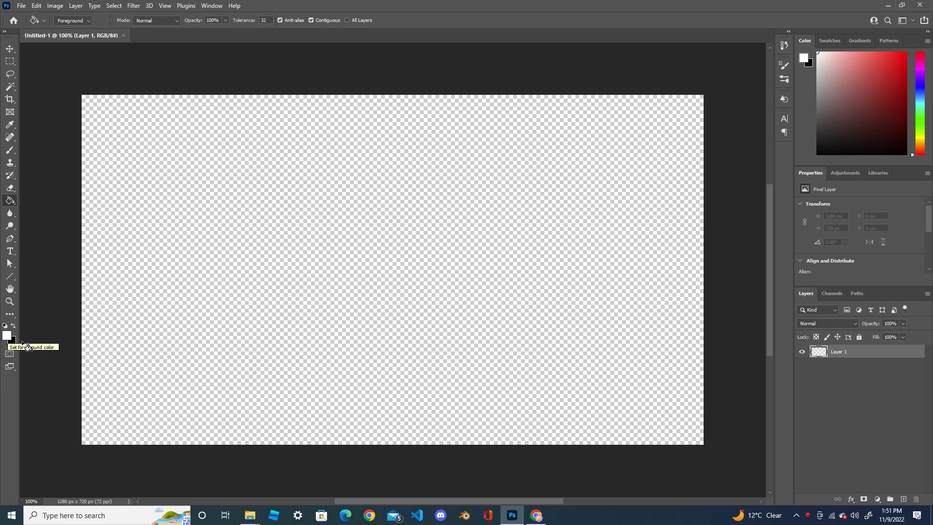
pyautogui.click(367, 282)
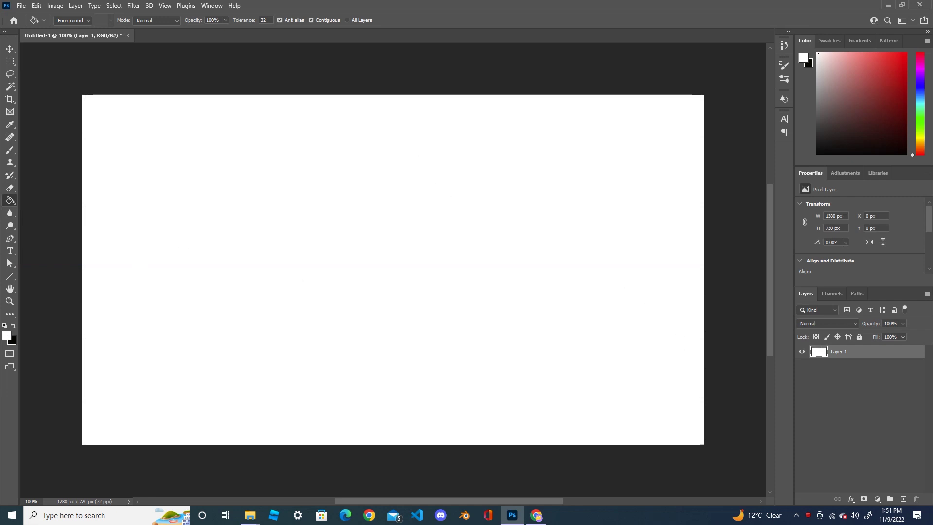
# Type the word TEXT in black and move it toward the canvas centre.
pyautogui.click(13, 252)
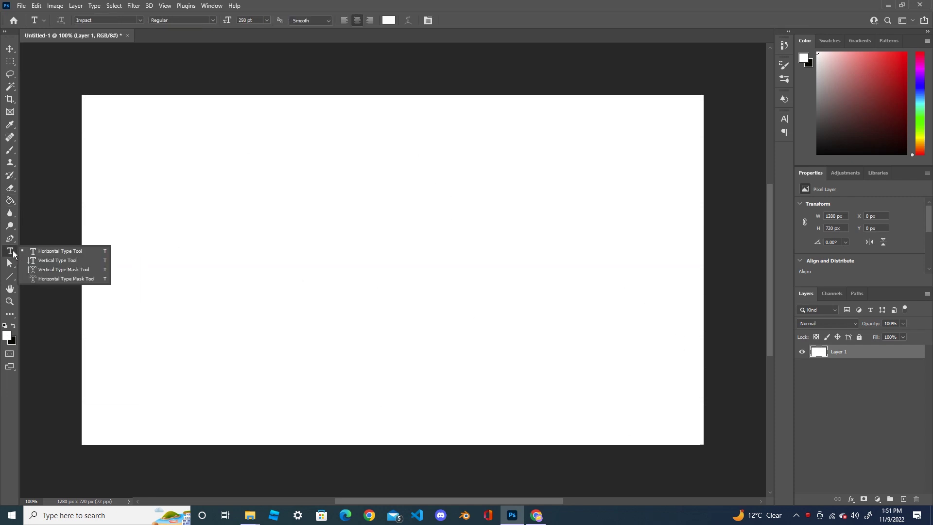
pyautogui.click(13, 325)
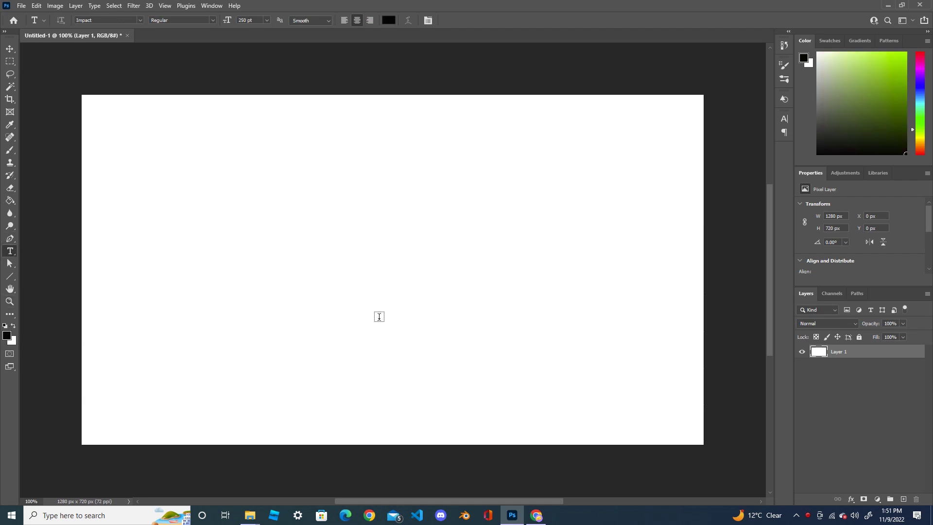
pyautogui.click(282, 256)
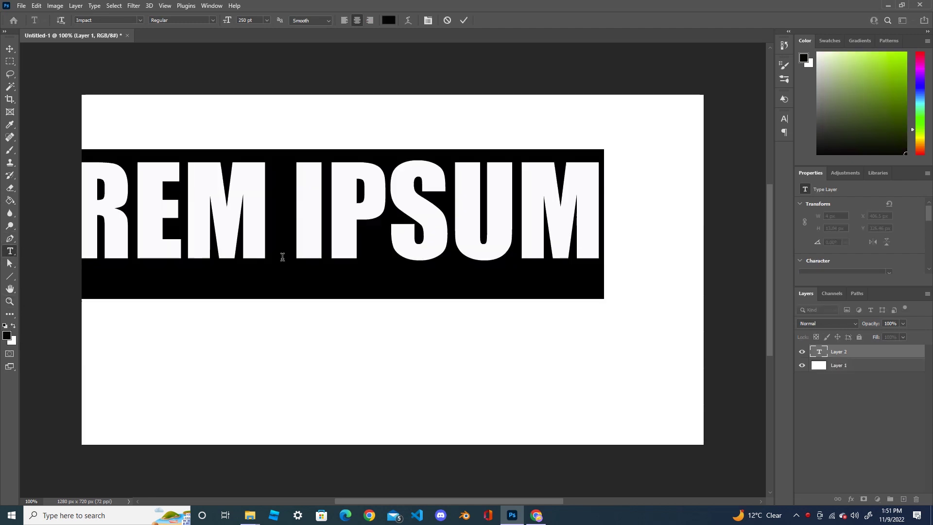
pyautogui.write('TEXT')
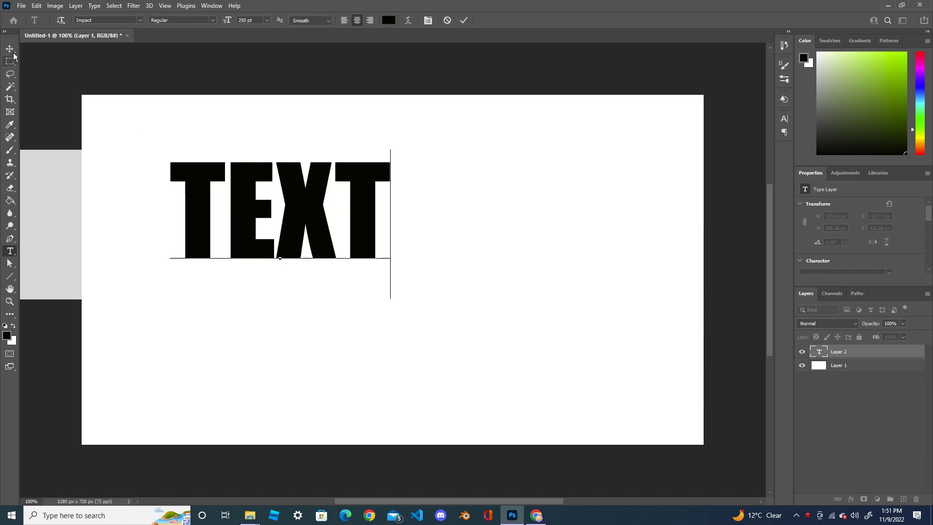
pyautogui.click(9, 49)
pyautogui.moveTo(266, 202); pyautogui.dragTo(378, 268)
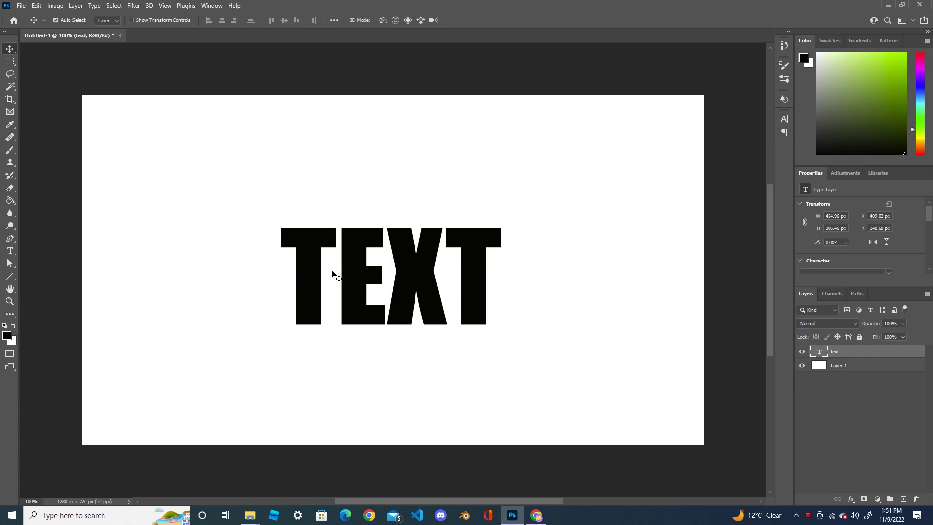
# Free Transform TEXT, scaling it up to span most of the canvas.
pyautogui.click(43, 8)
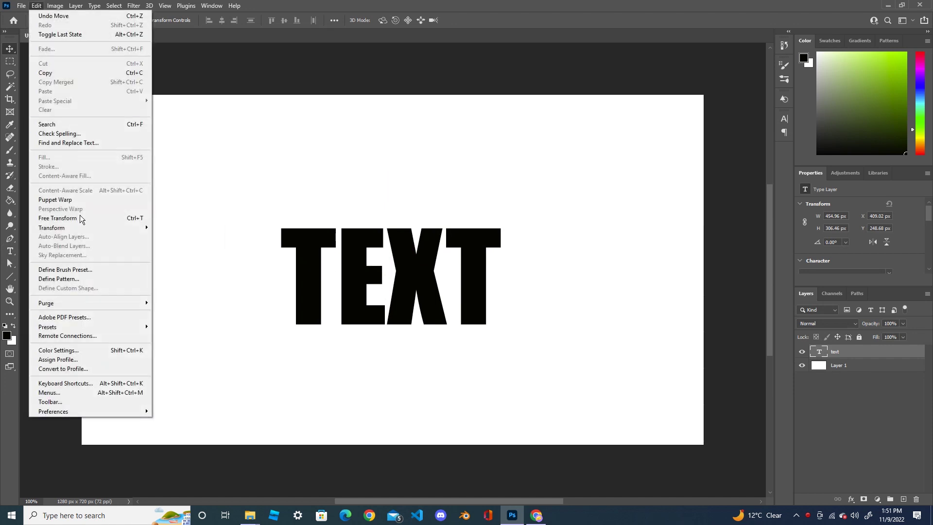
pyautogui.click(88, 224)
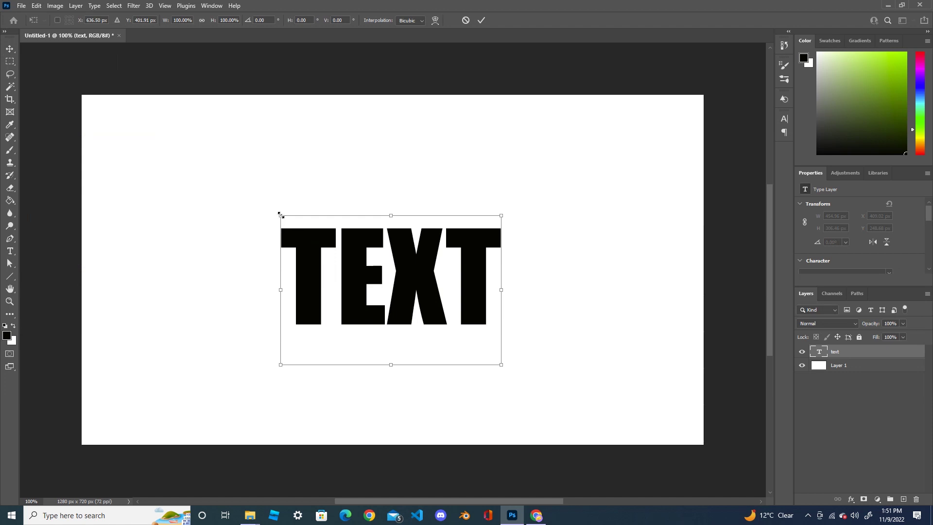
pyautogui.moveTo(281, 214); pyautogui.dragTo(131, 129)
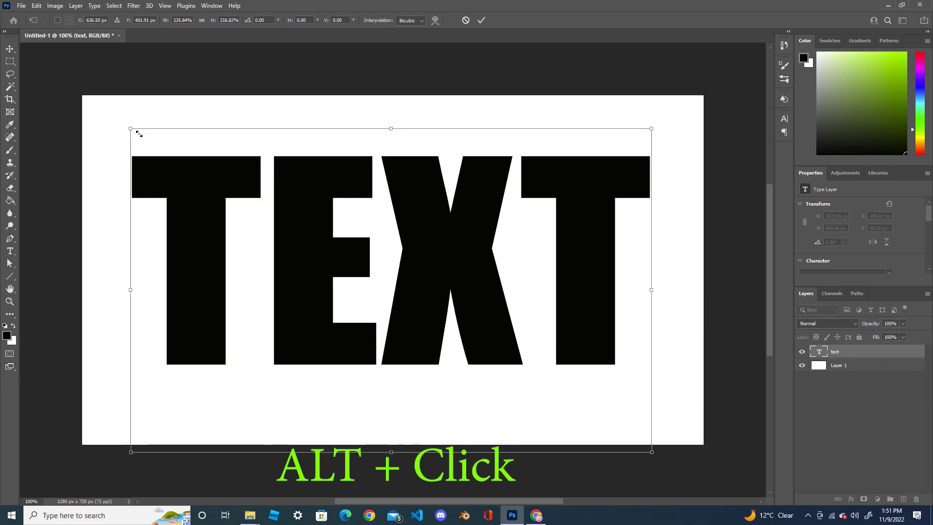
pyautogui.click(482, 20)
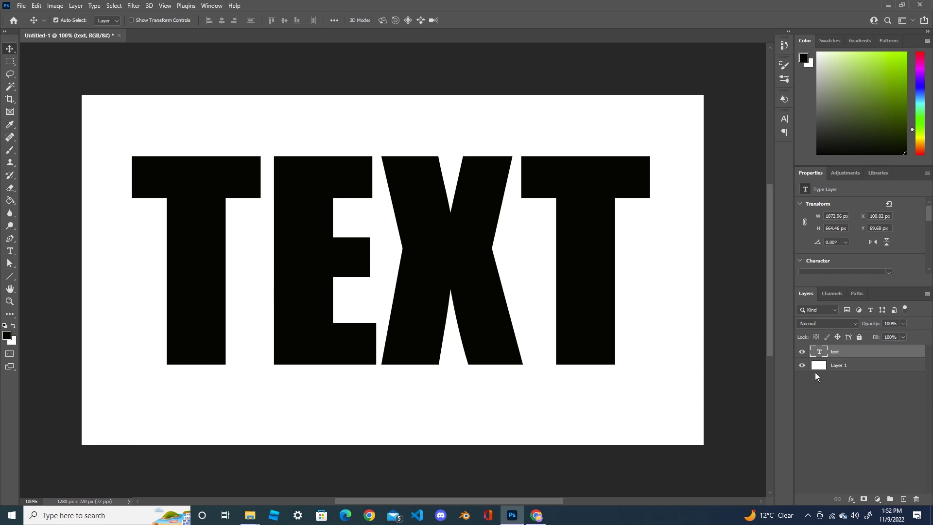
# Convert the TEXT layer to a shape and duplicate it three times.
pyautogui.rightClick(850, 354)
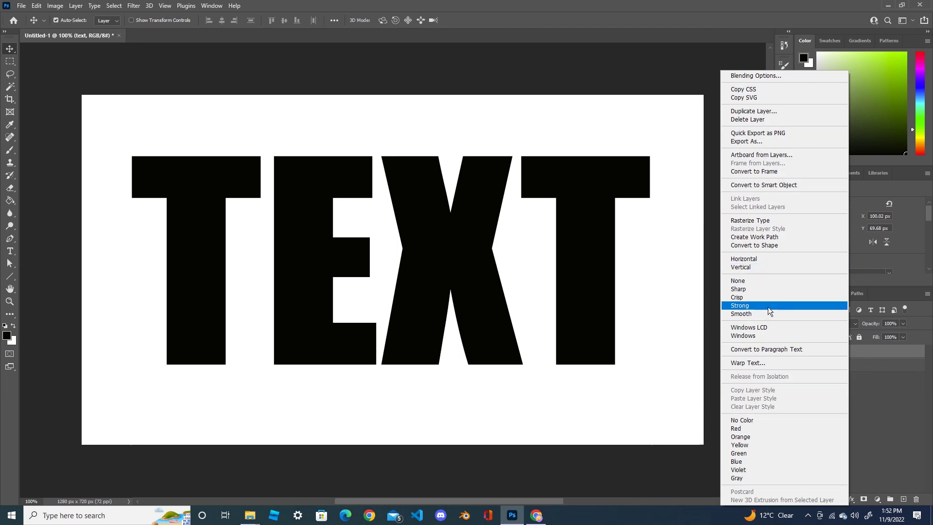
pyautogui.click(768, 245)
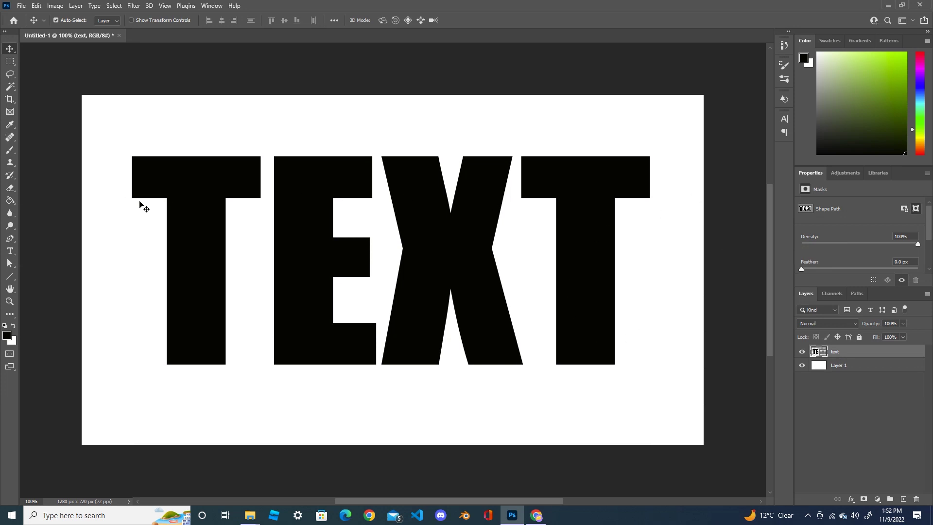
pyautogui.moveTo(854, 351); pyautogui.dragTo(902, 499)
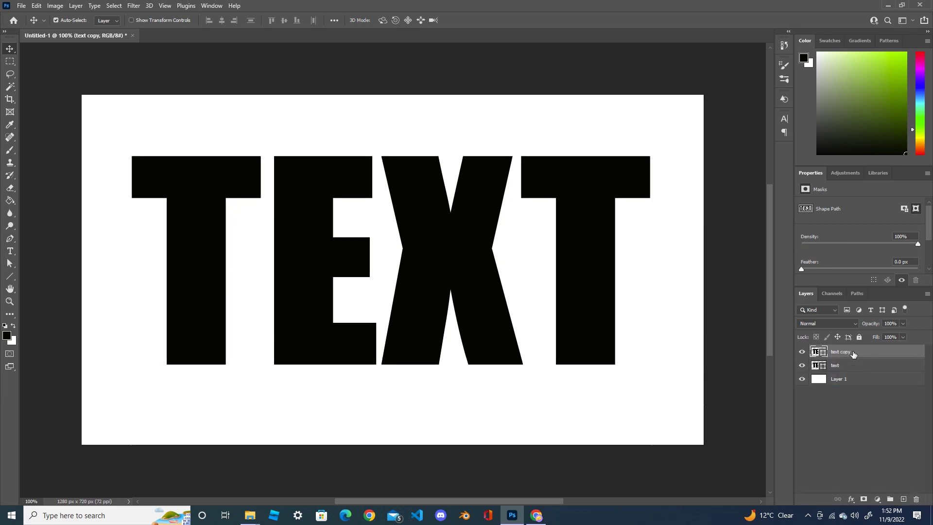
pyautogui.moveTo(854, 353); pyautogui.dragTo(903, 501)
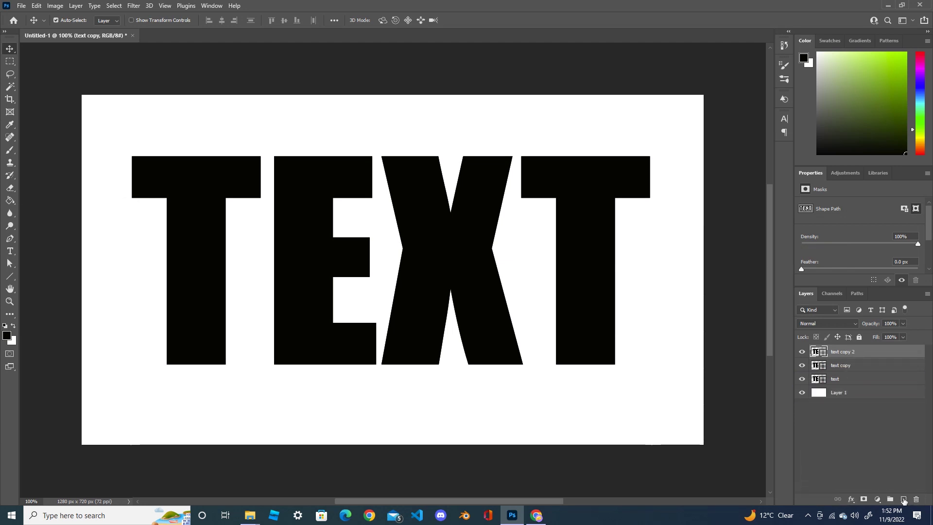
pyautogui.moveTo(865, 355); pyautogui.dragTo(905, 499)
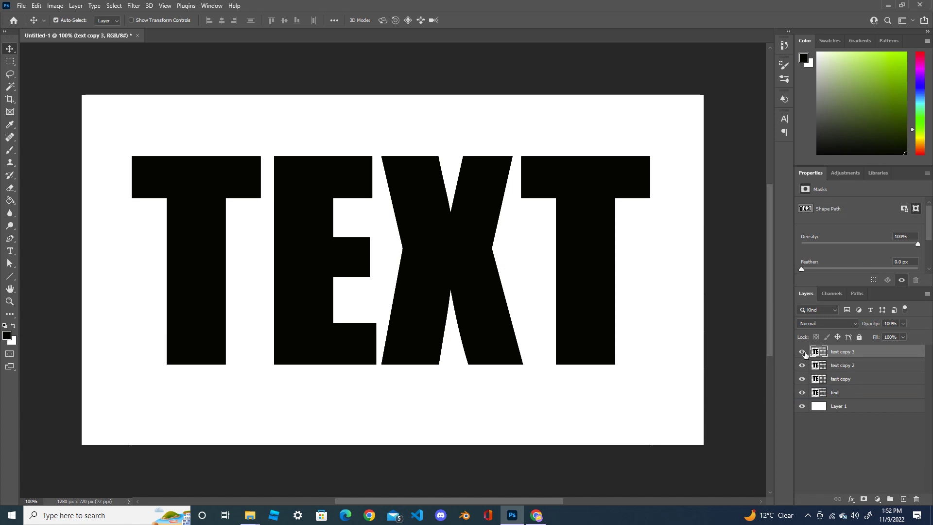
# Hide the three copies, leaving the original text layer visible and selected.
pyautogui.moveTo(802, 351); pyautogui.dragTo(802, 379)
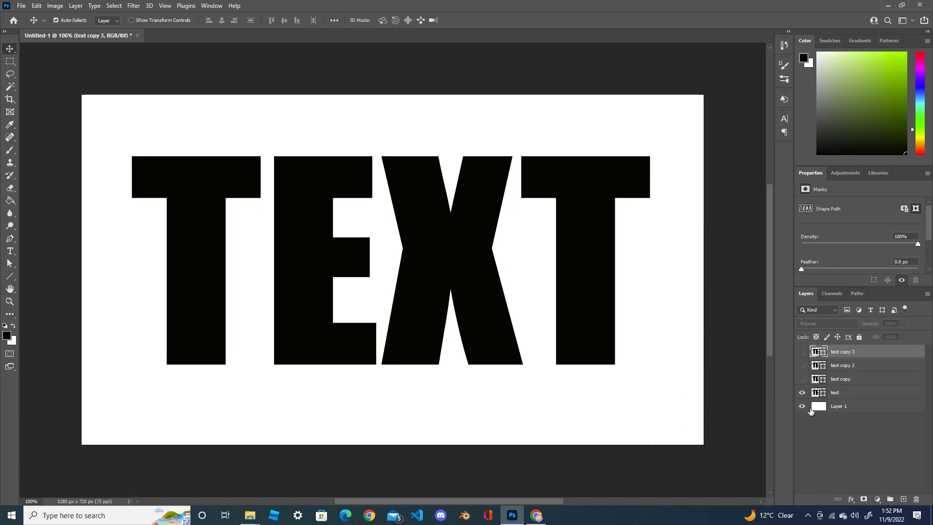
pyautogui.click(802, 351)
pyautogui.moveTo(802, 365); pyautogui.dragTo(802, 386)
pyautogui.click(836, 395)
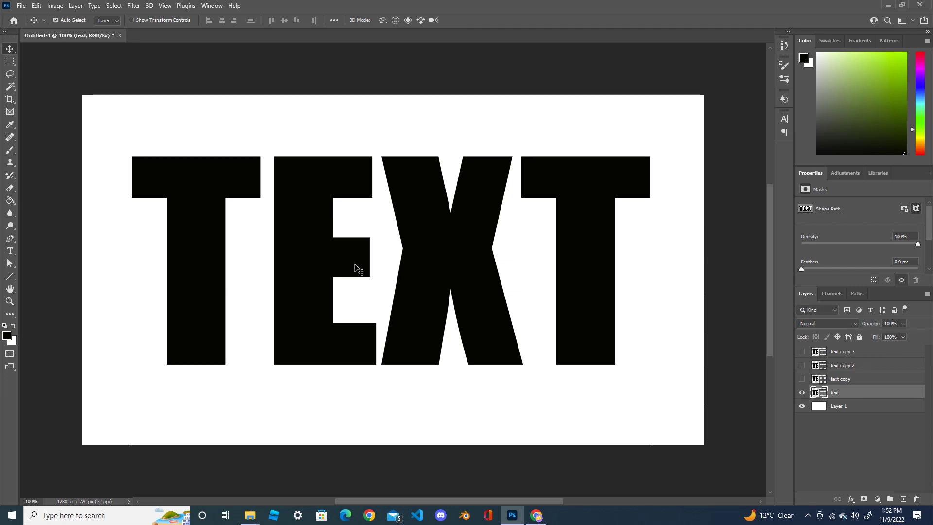
# On the original layer, delete the E, X and final T, keeping the first T.
pyautogui.click(10, 262)
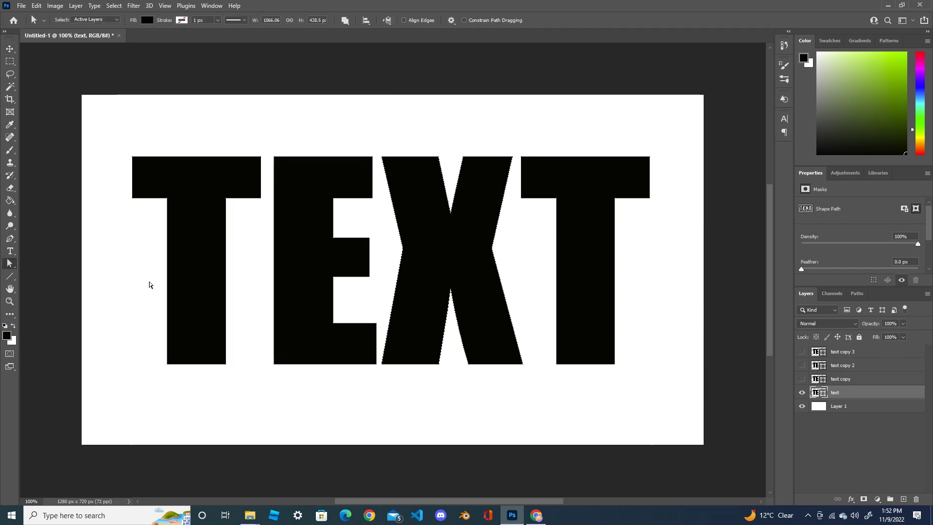
pyautogui.click(320, 275)
pyautogui.press('Delete')
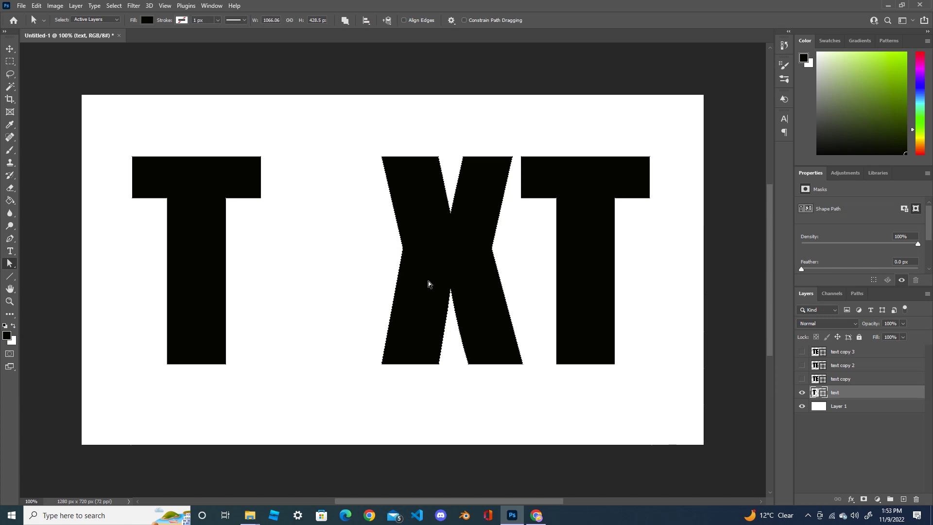
pyautogui.click(437, 255)
pyautogui.press('Delete')
pyautogui.click(572, 259)
pyautogui.press('Delete')
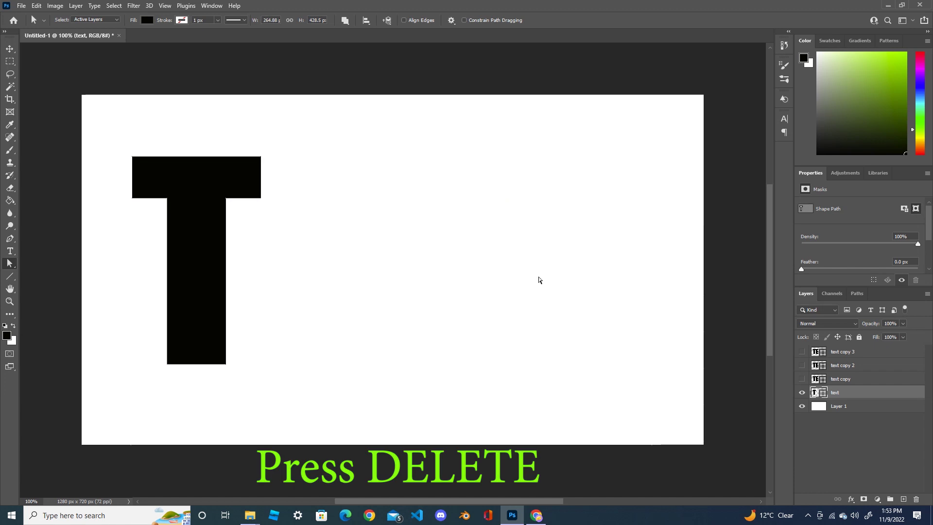
# On text copy, delete the first T, X and final T so only E remains.
pyautogui.click(802, 392)
pyautogui.click(801, 379)
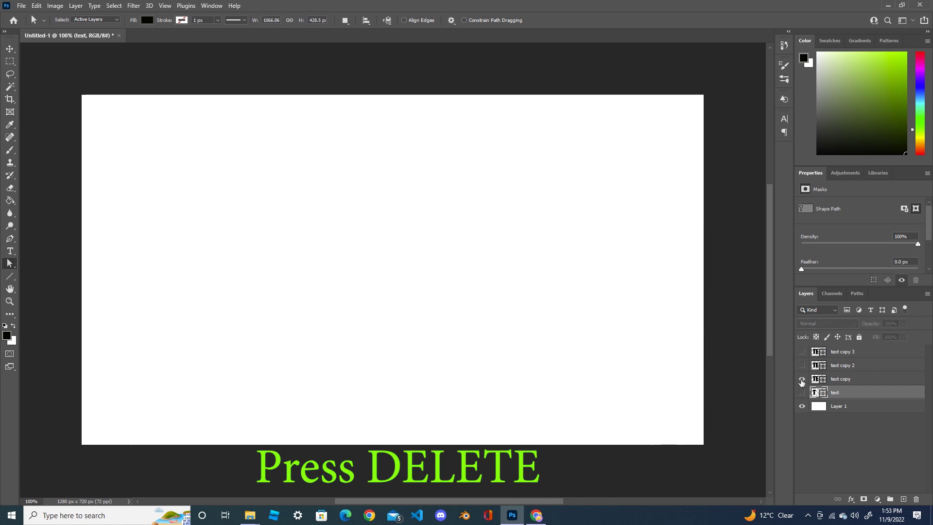
pyautogui.click(848, 383)
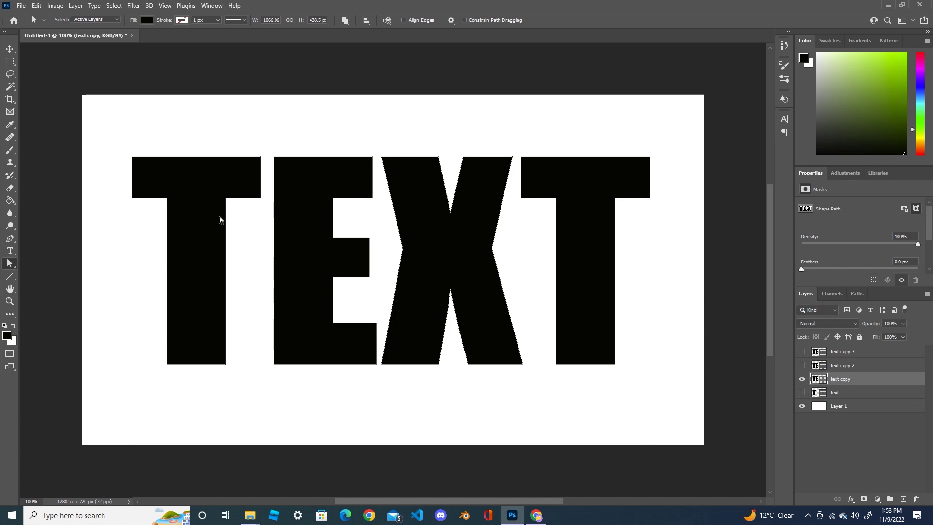
pyautogui.click(200, 226)
pyautogui.press('Delete')
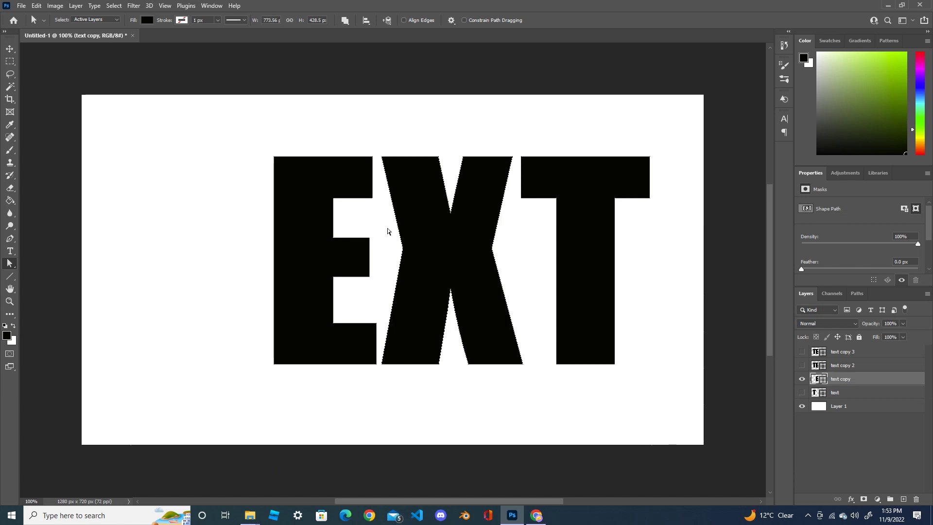
pyautogui.press('Delete')
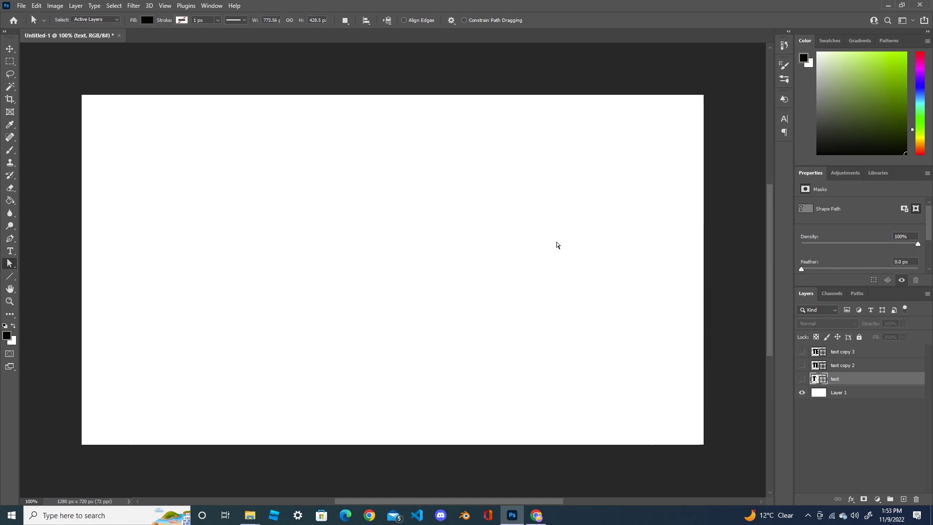
pyautogui.hotkey('ctrl', 'z')
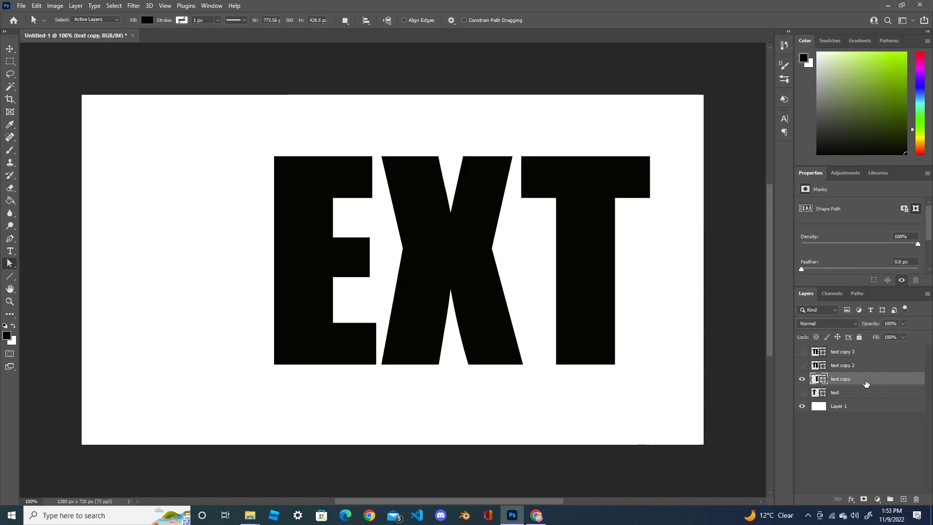
pyautogui.click(467, 261)
pyautogui.press('Delete')
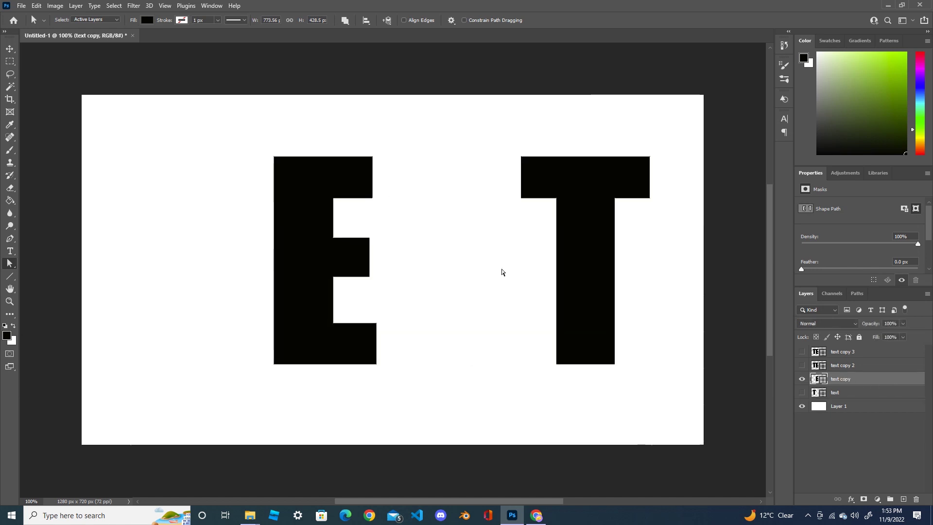
pyautogui.click(589, 258)
pyautogui.press('Delete')
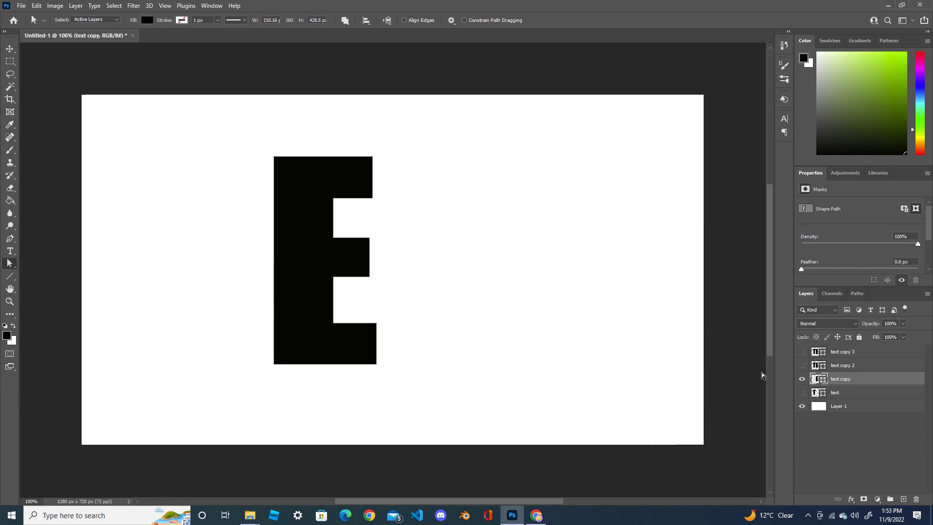
# On text copy 2, delete both Ts and the E so only X remains.
pyautogui.click(803, 378)
pyautogui.click(803, 366)
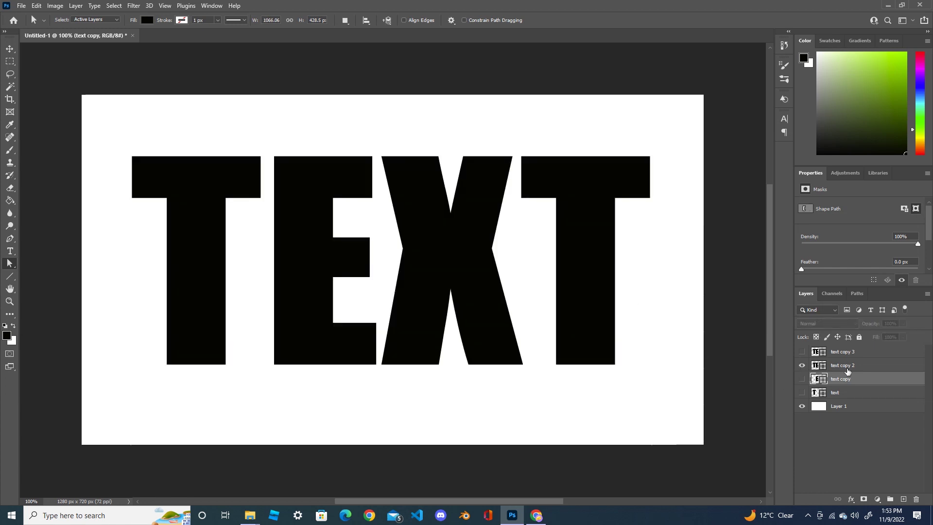
pyautogui.click(848, 367)
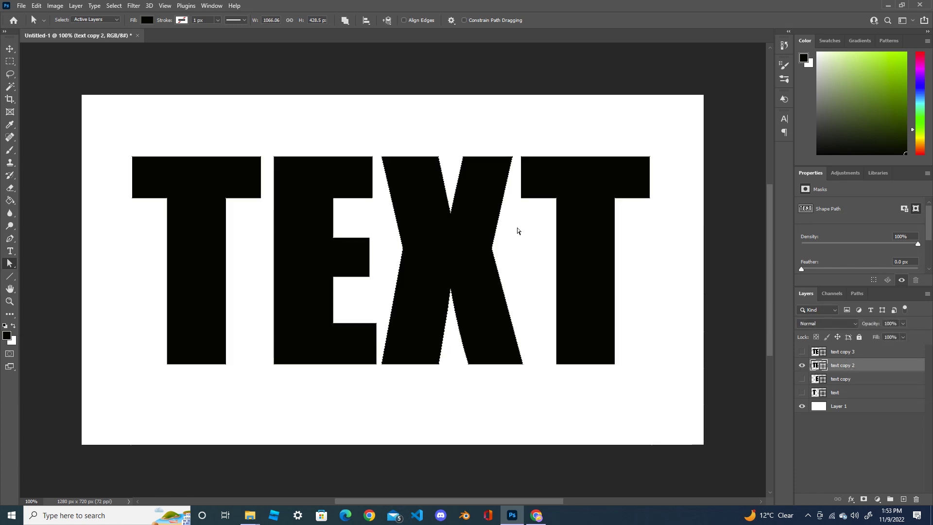
pyautogui.click(593, 286)
pyautogui.press('Delete')
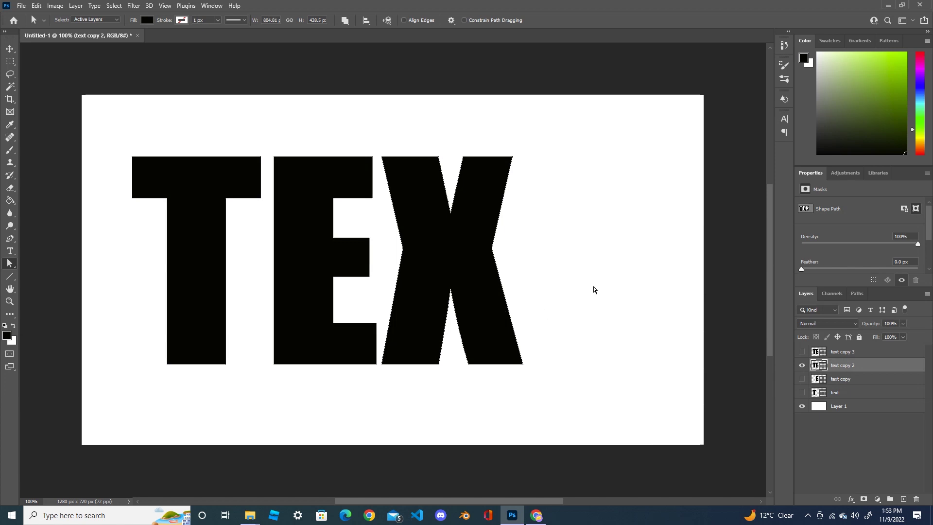
pyautogui.click(328, 262)
pyautogui.press('Delete')
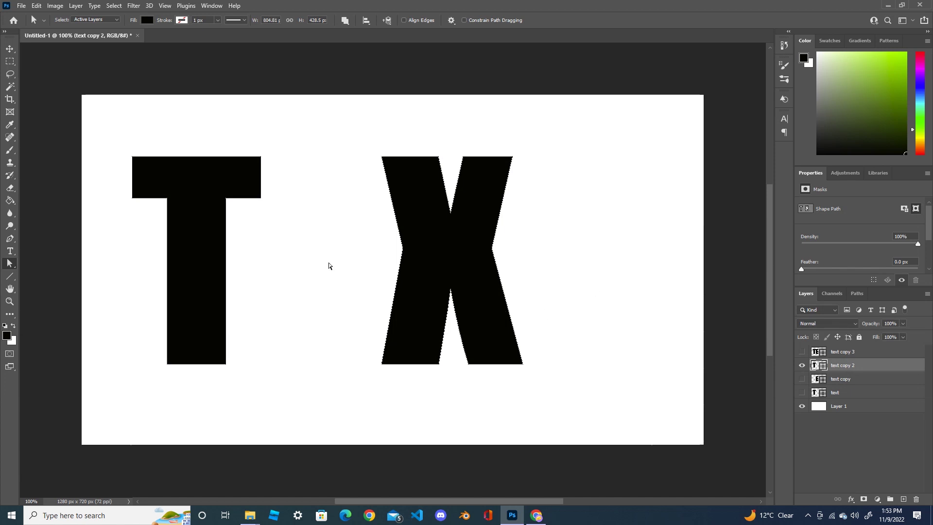
pyautogui.click(220, 255)
pyautogui.press('Delete')
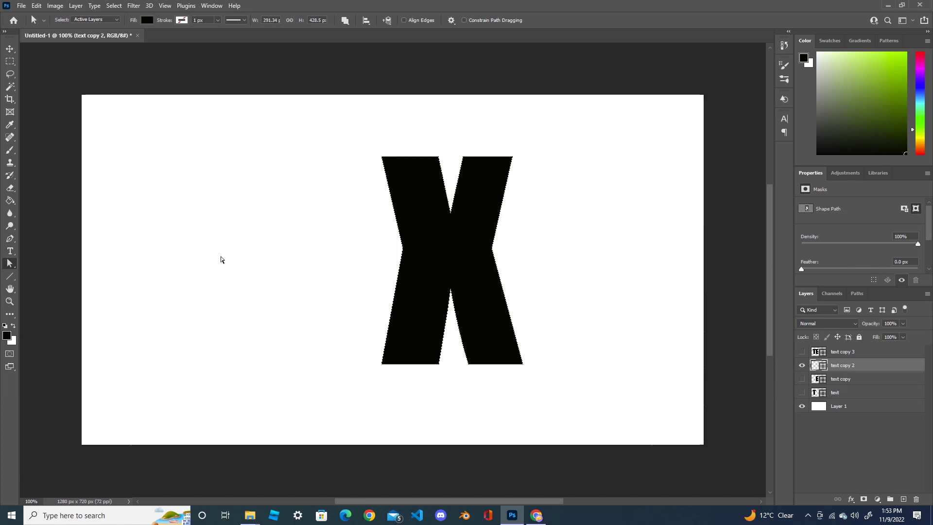
# On text copy 3, delete T, E and X leaving the final T, then show all letter layers.
pyautogui.rightClick(8, 266)
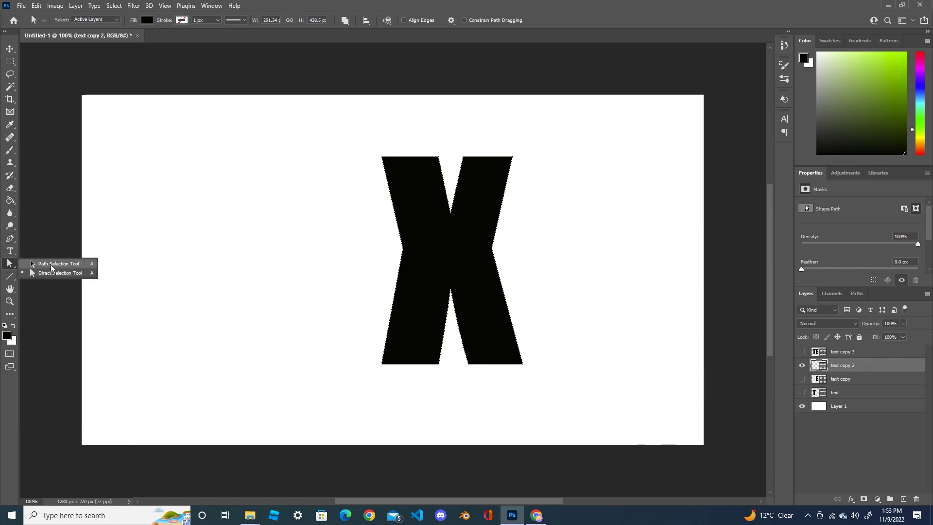
pyautogui.click(39, 274)
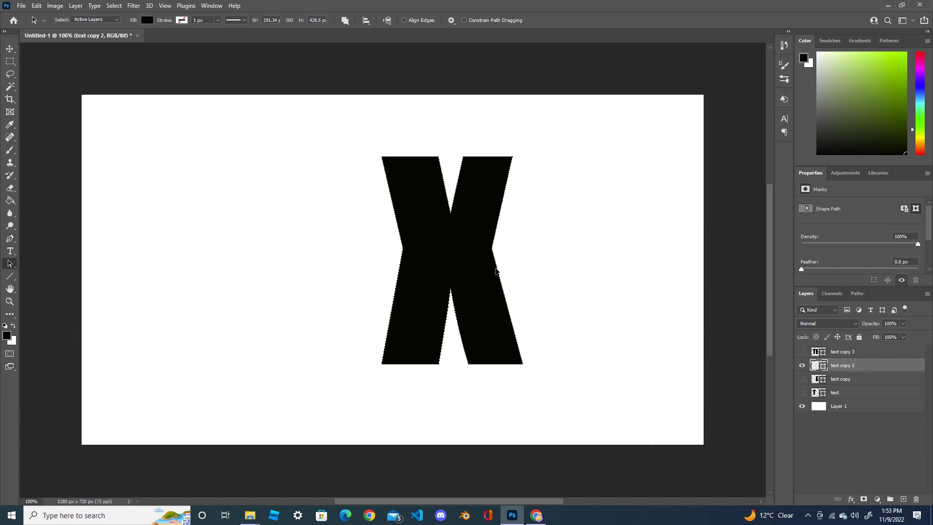
pyautogui.click(802, 365)
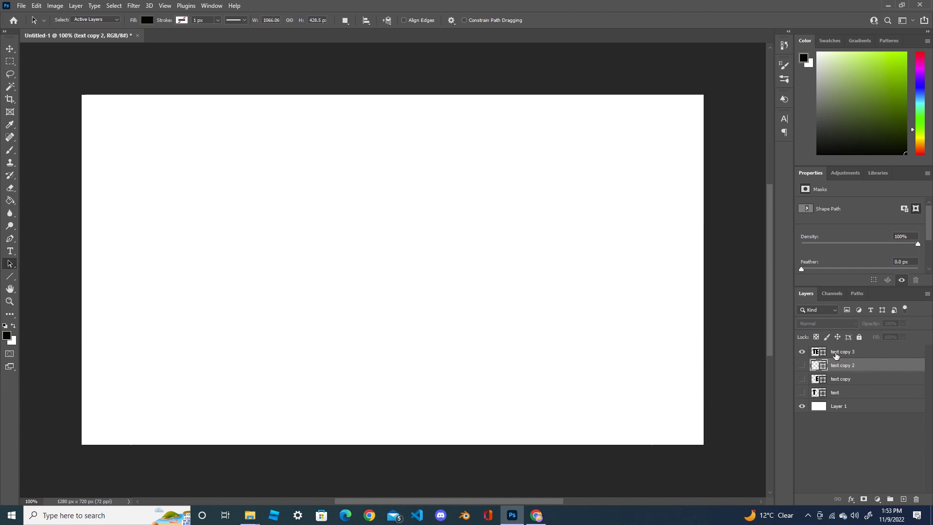
pyautogui.click(801, 351)
pyautogui.click(843, 352)
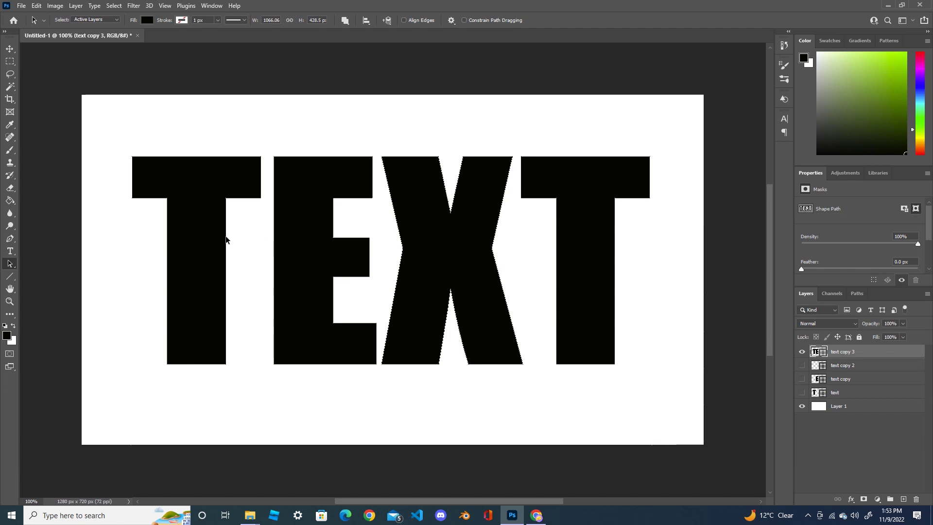
pyautogui.click(207, 242)
pyautogui.press('Delete')
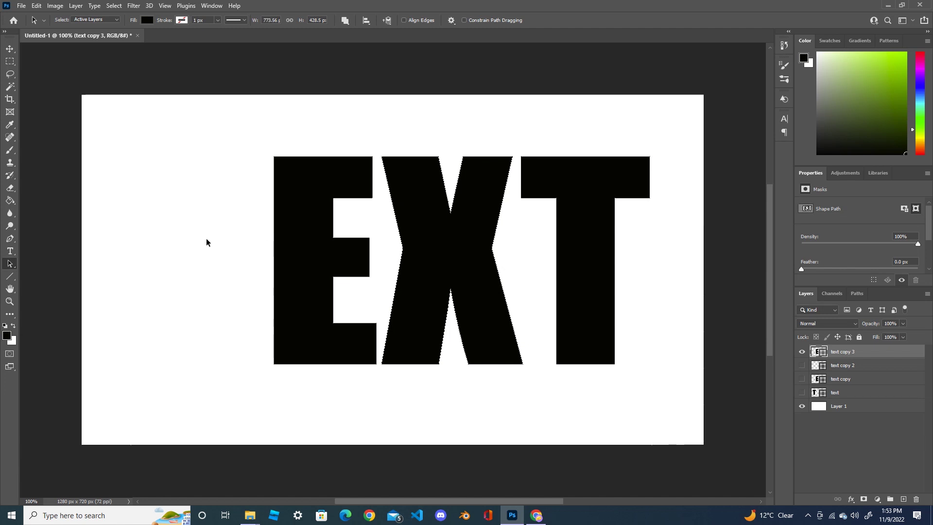
pyautogui.click(313, 242)
pyautogui.press('Delete')
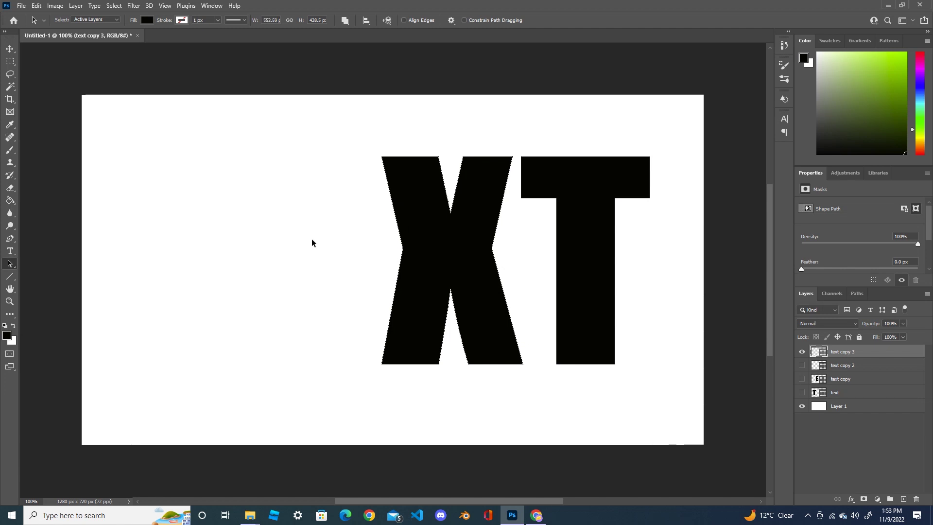
pyautogui.click(455, 252)
pyautogui.press('Delete')
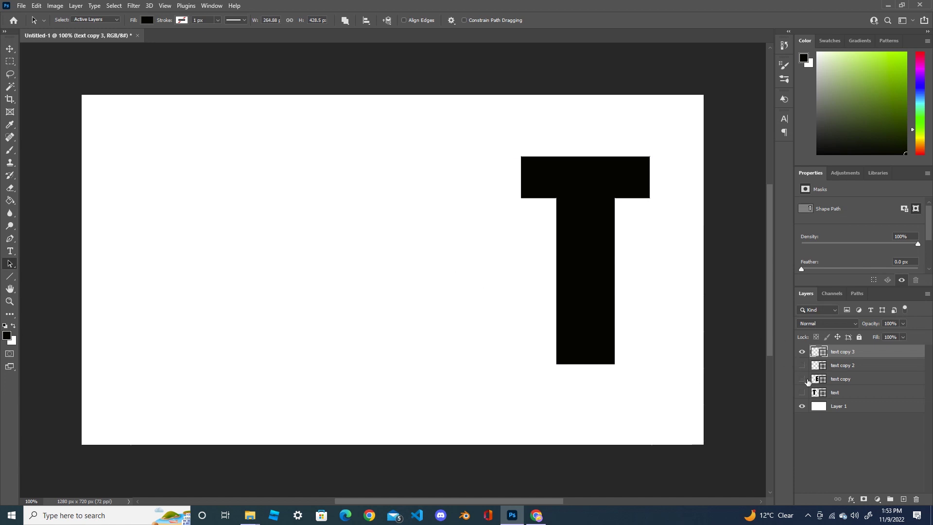
pyautogui.moveTo(801, 393); pyautogui.dragTo(803, 365)
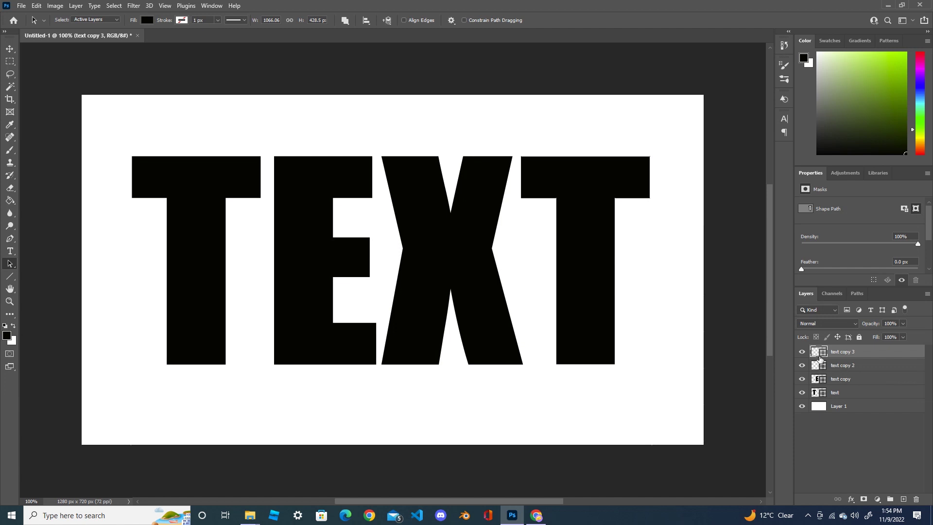
pyautogui.click(847, 394)
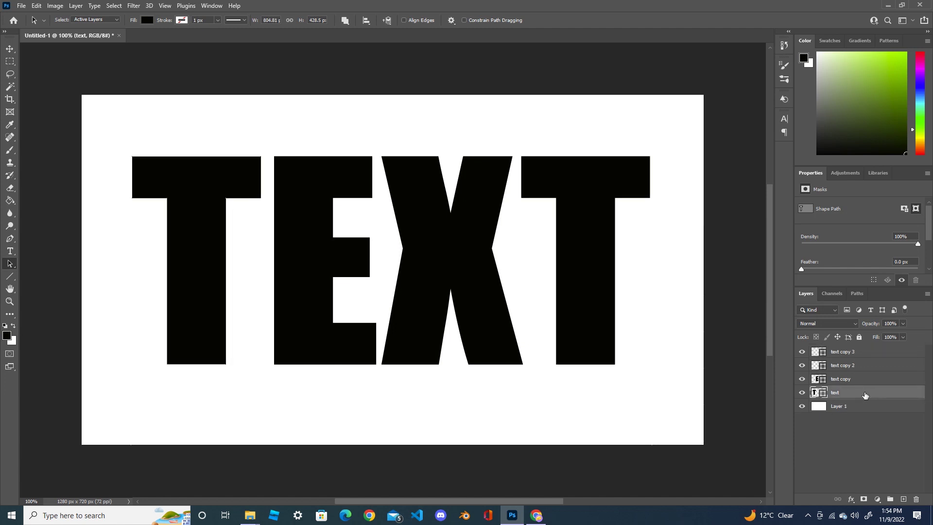
# Place IMG_2435 as an embedded image and clip it to the first T layer.
pyautogui.click(21, 6)
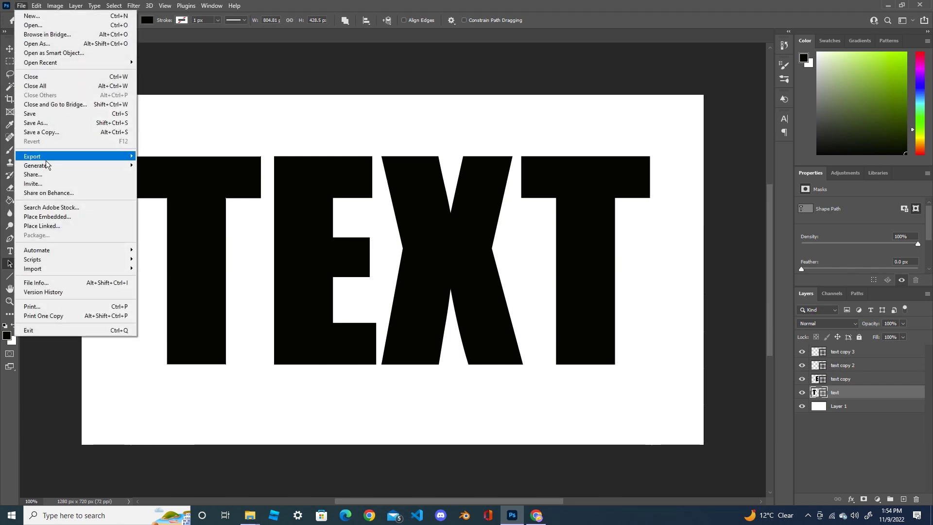
pyautogui.click(61, 216)
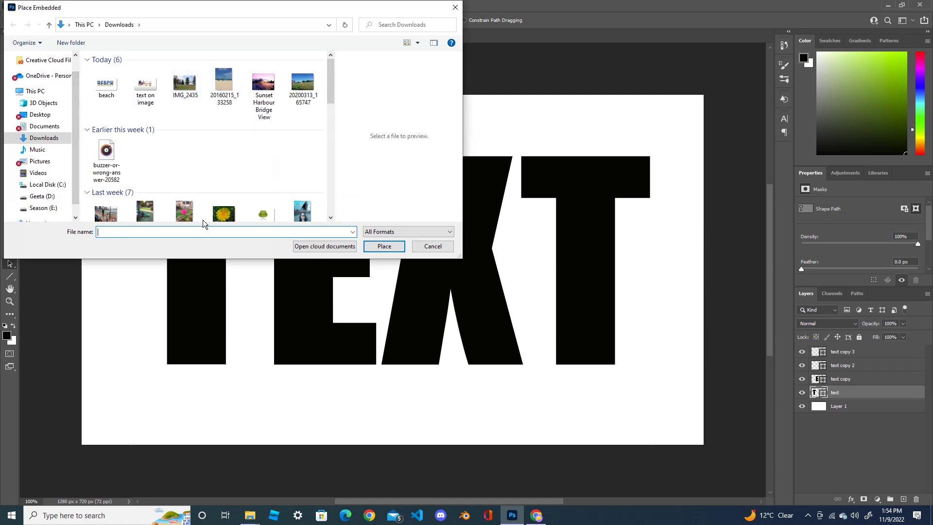
pyautogui.scroll(-2, 193, 202)
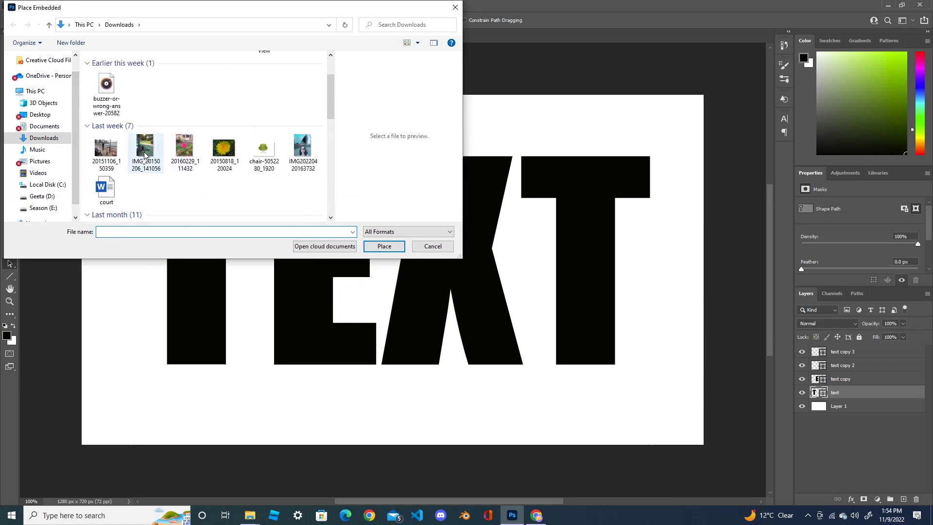
pyautogui.scroll(2, 164, 175)
pyautogui.click(185, 95)
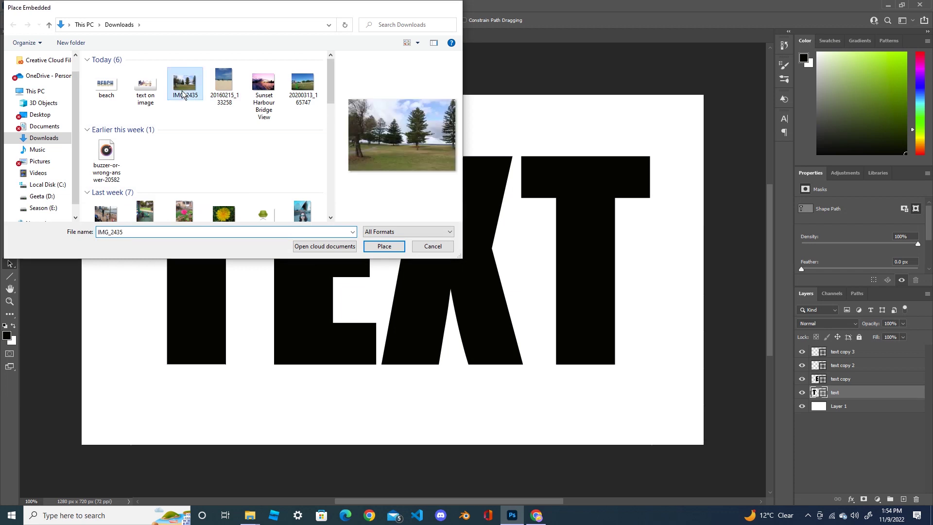
pyautogui.click(384, 245)
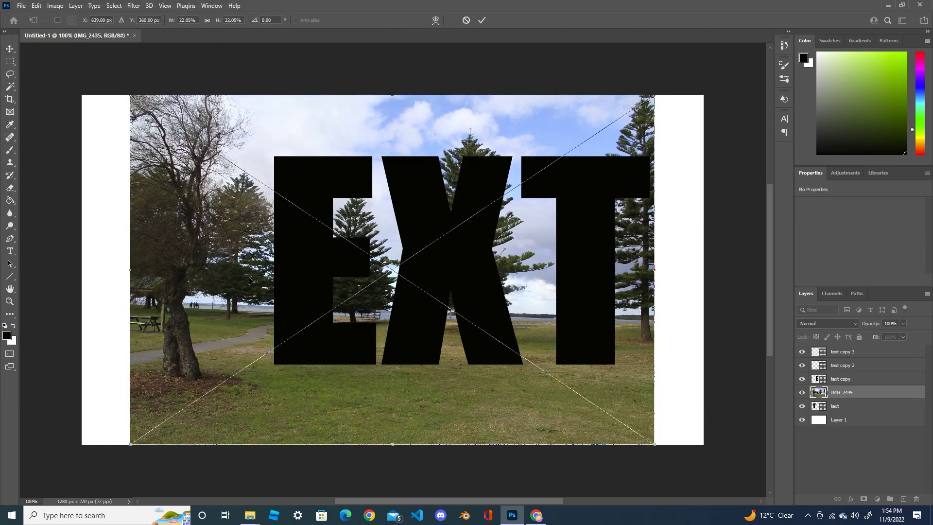
pyautogui.click(802, 365)
pyautogui.click(802, 365)
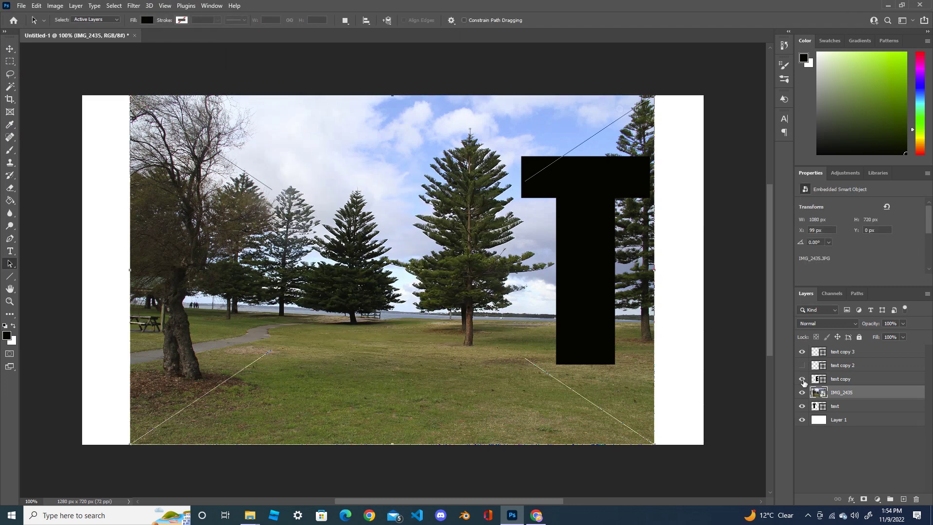
pyautogui.click(803, 366)
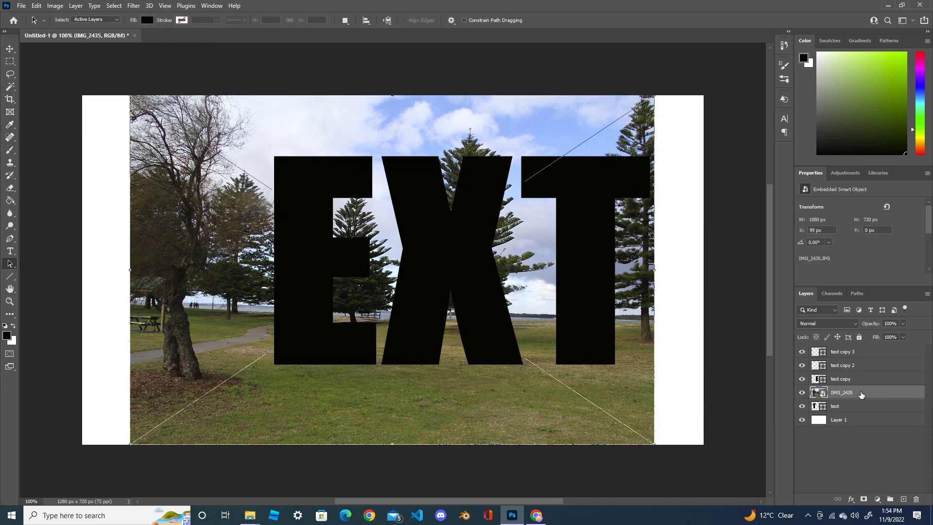
pyautogui.rightClick(861, 393)
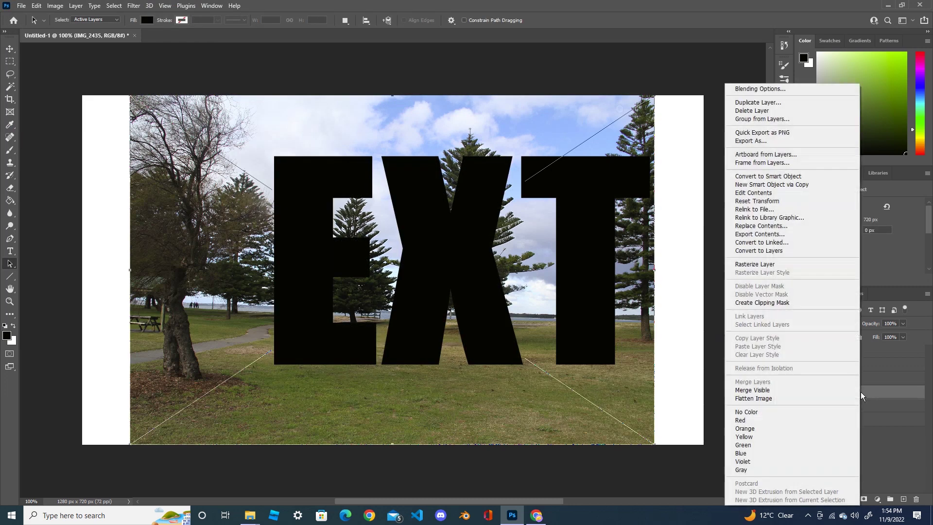
pyautogui.click(788, 302)
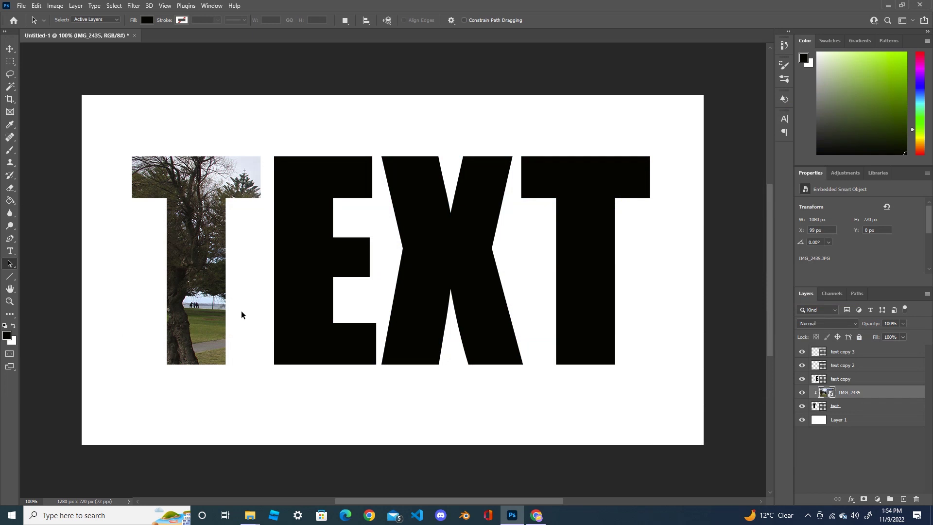
pyautogui.click(852, 382)
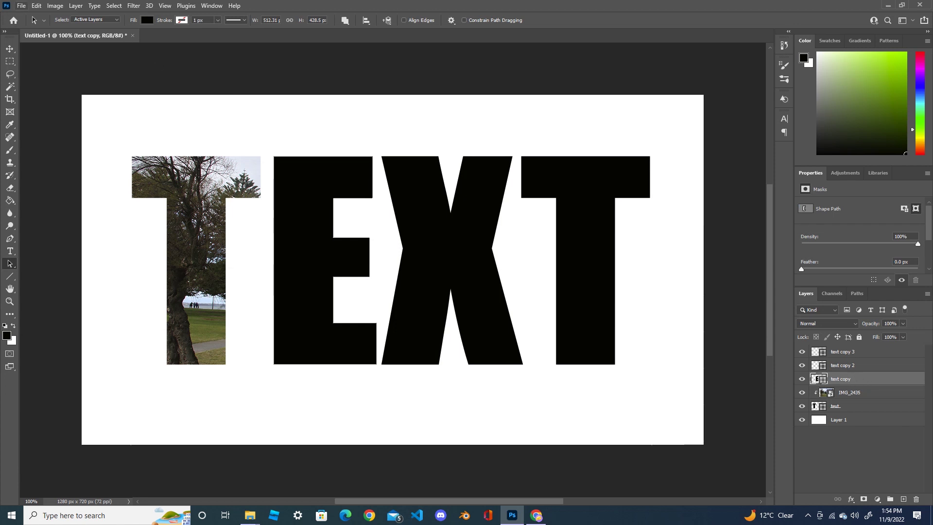
# Place the rose photo 20160229_111432 embedded and clip it to the letter E.
pyautogui.hotkey('alt', 'f')
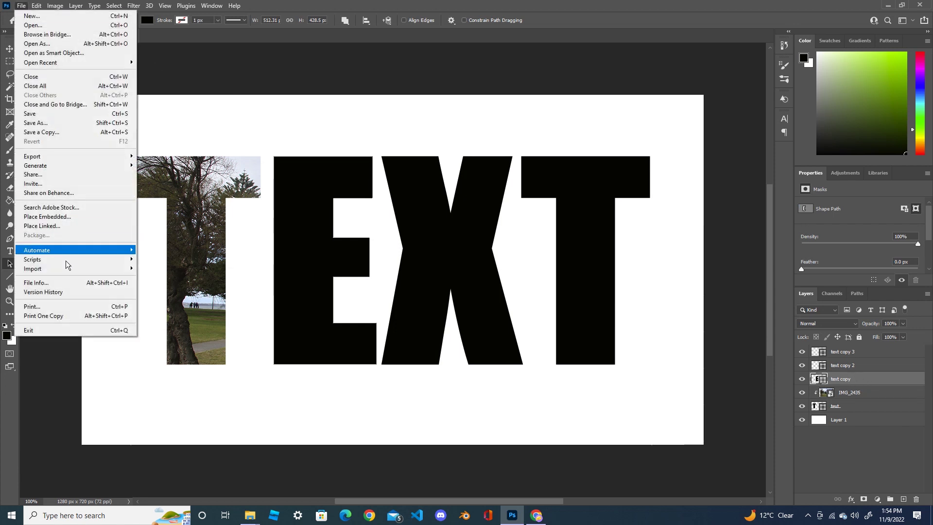
pyautogui.click(46, 216)
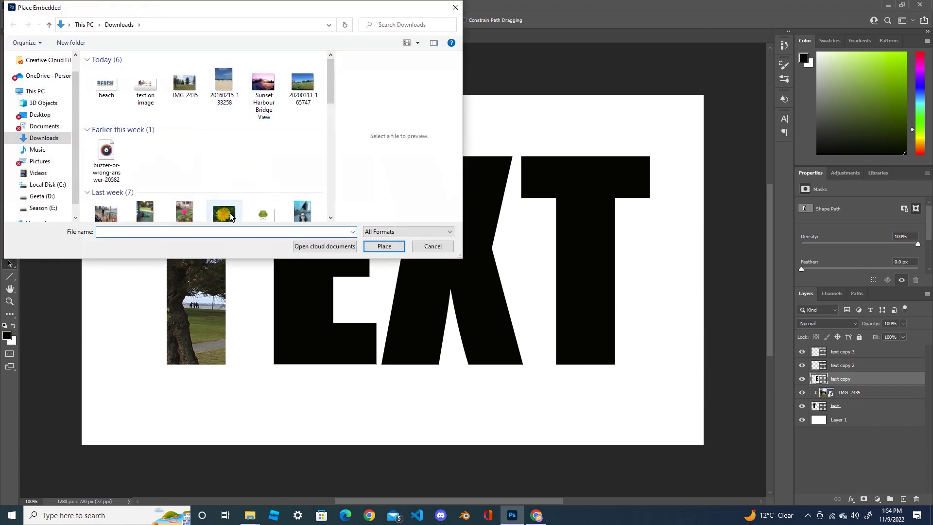
pyautogui.click(185, 213)
pyautogui.click(383, 247)
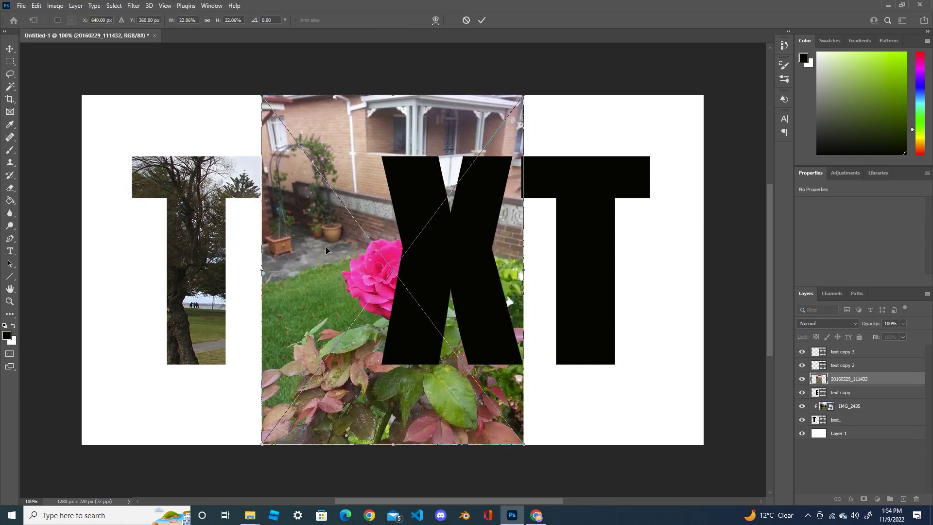
pyautogui.press('Return')
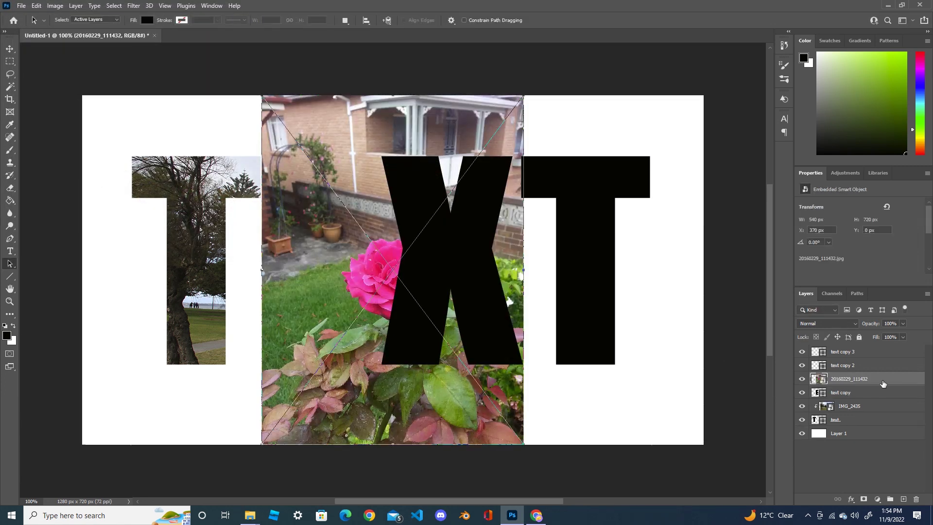
pyautogui.rightClick(878, 382)
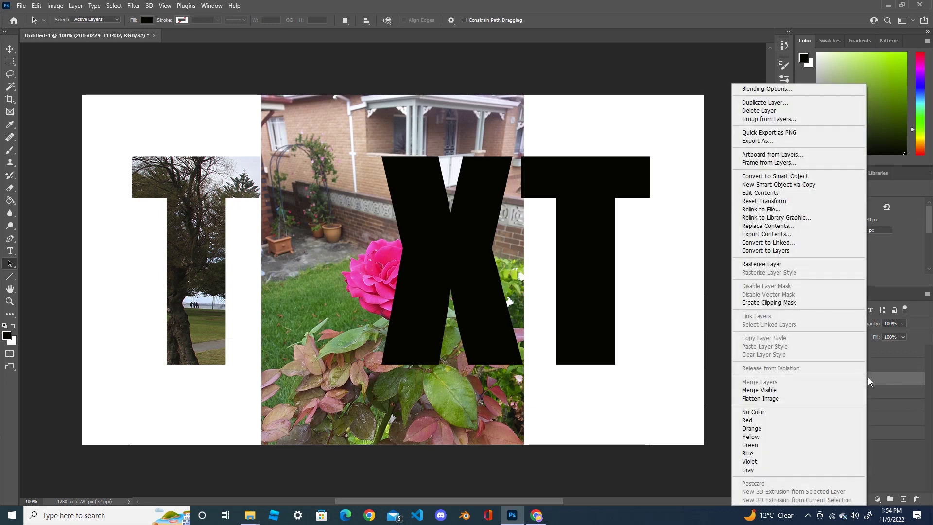
pyautogui.click(780, 303)
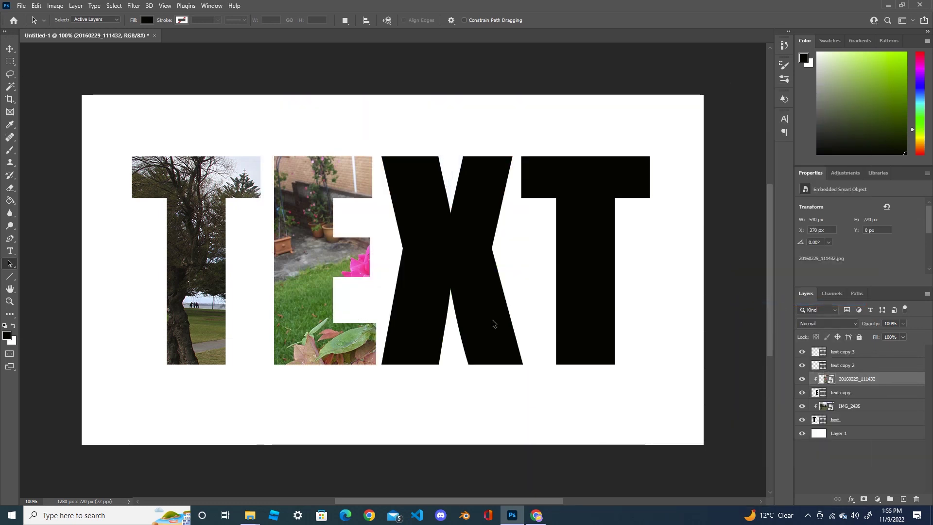
# Centre the rose within the E and shift the IMG_2435 photo right in the first T.
pyautogui.click(10, 49)
pyautogui.moveTo(295, 272); pyautogui.dragTo(247, 263)
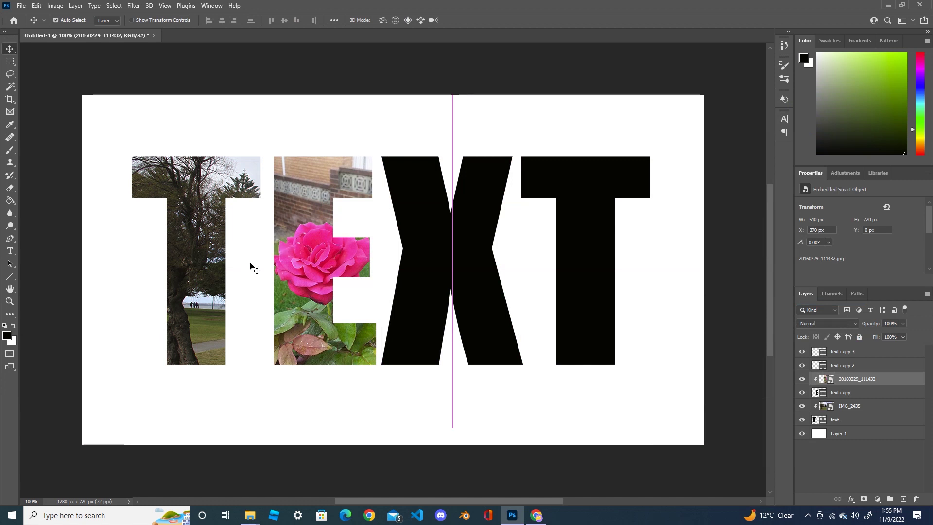
pyautogui.click(854, 408)
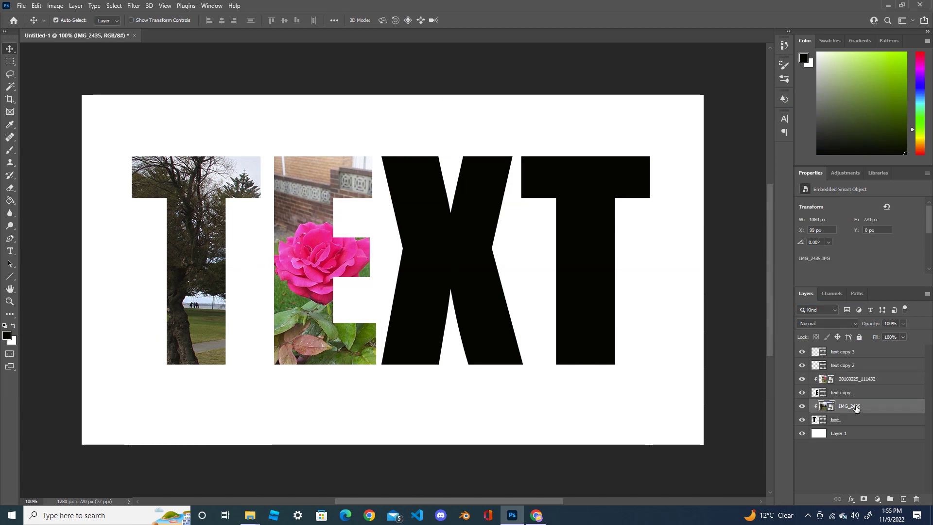
pyautogui.moveTo(195, 305); pyautogui.dragTo(222, 315)
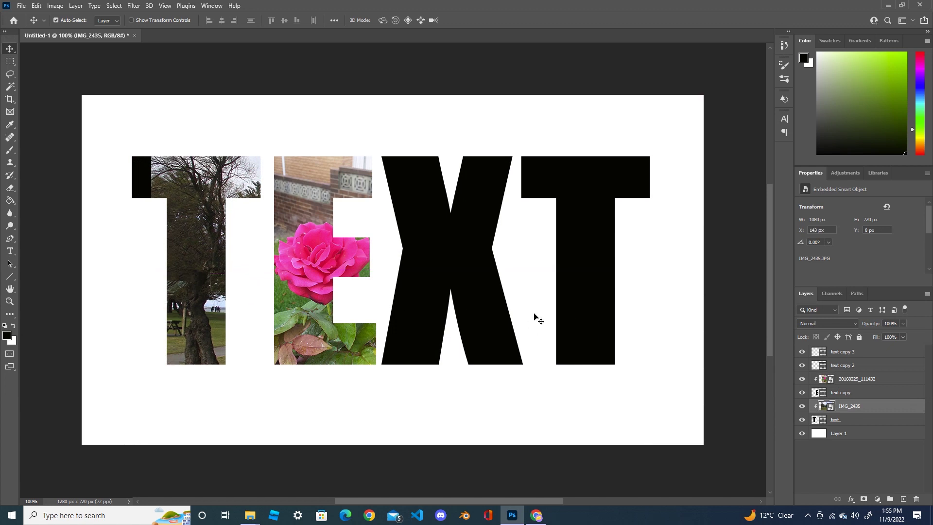
pyautogui.click(853, 366)
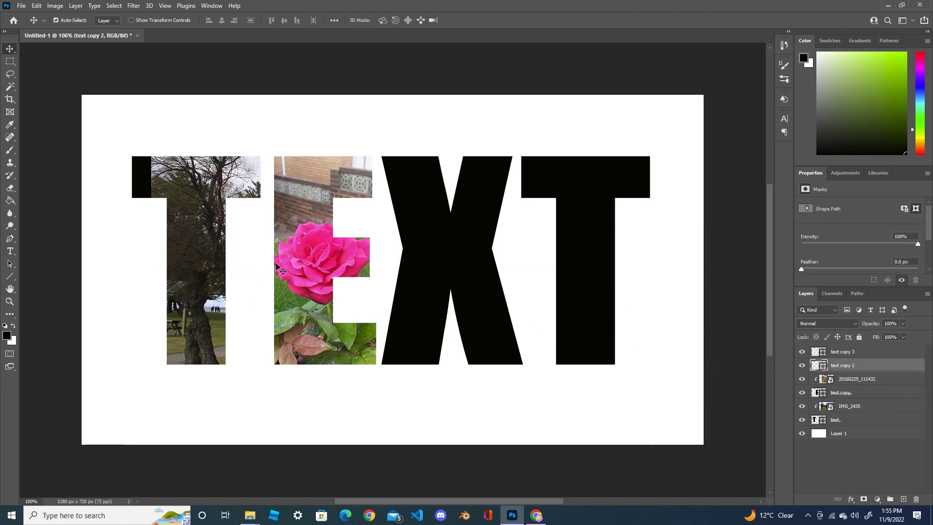
# Place 20200313_165747 embedded, clip it into the X, and shift it to frame the child.
pyautogui.click(20, 7)
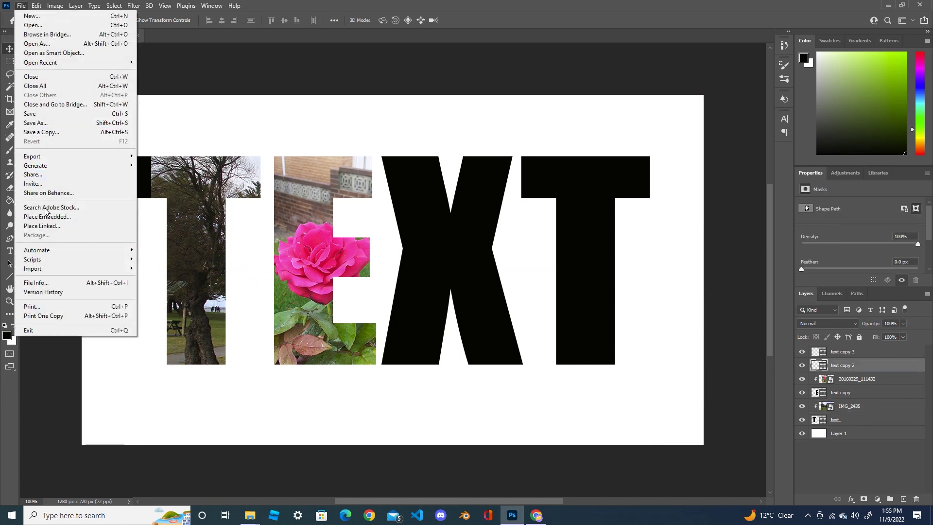
pyautogui.click(64, 218)
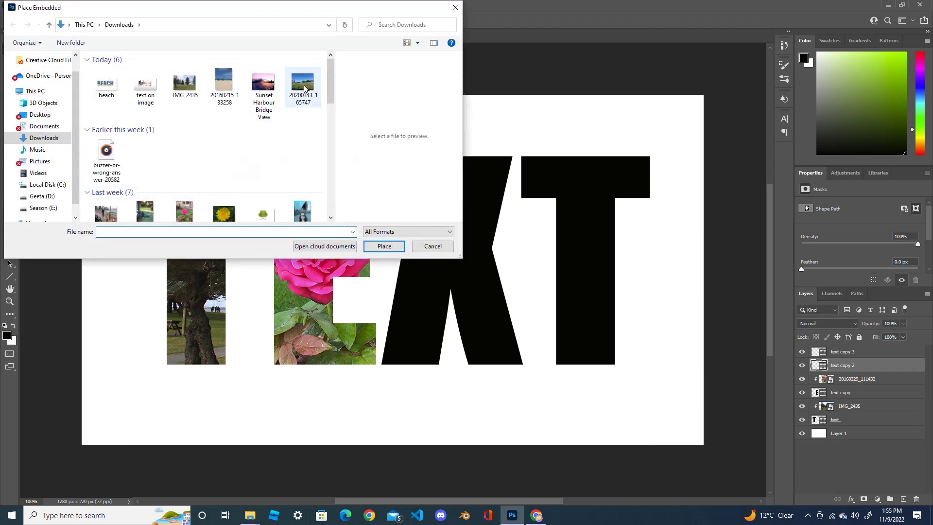
pyautogui.click(304, 88)
pyautogui.click(384, 246)
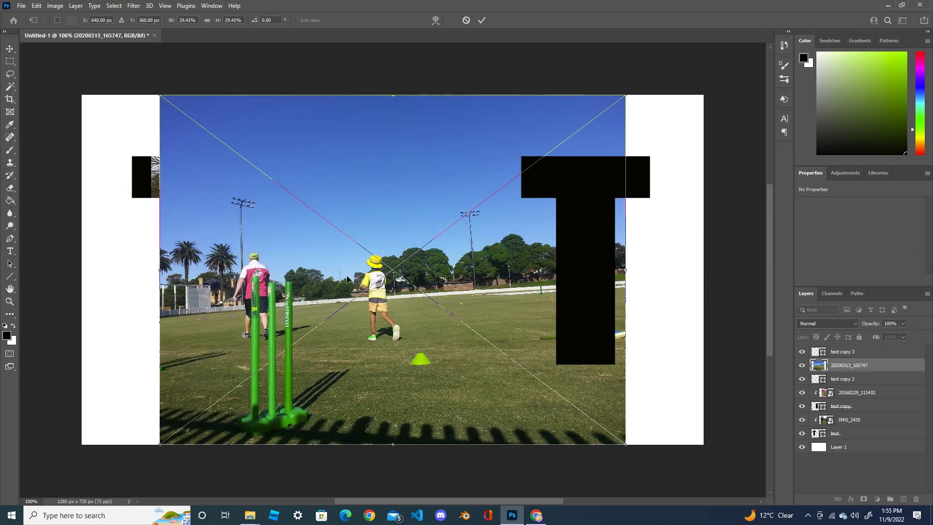
pyautogui.moveTo(347, 279); pyautogui.dragTo(391, 269)
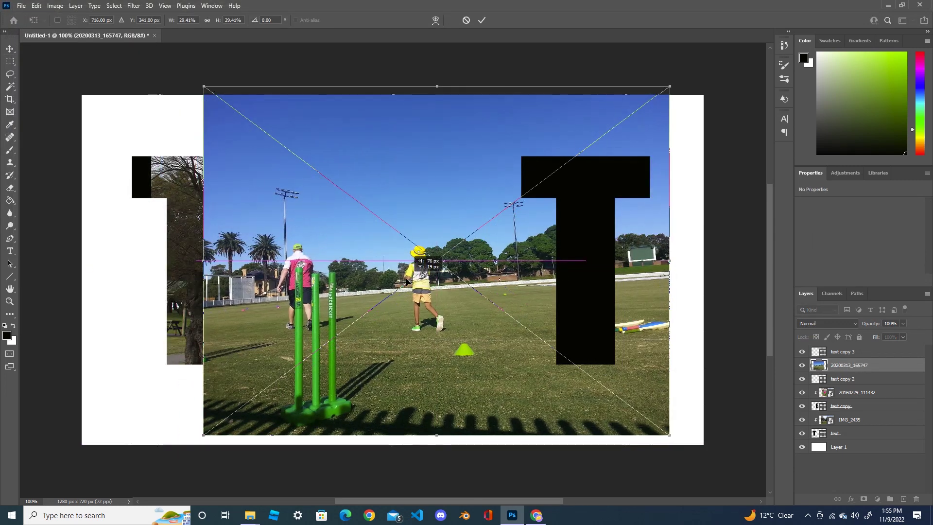
pyautogui.press('Return')
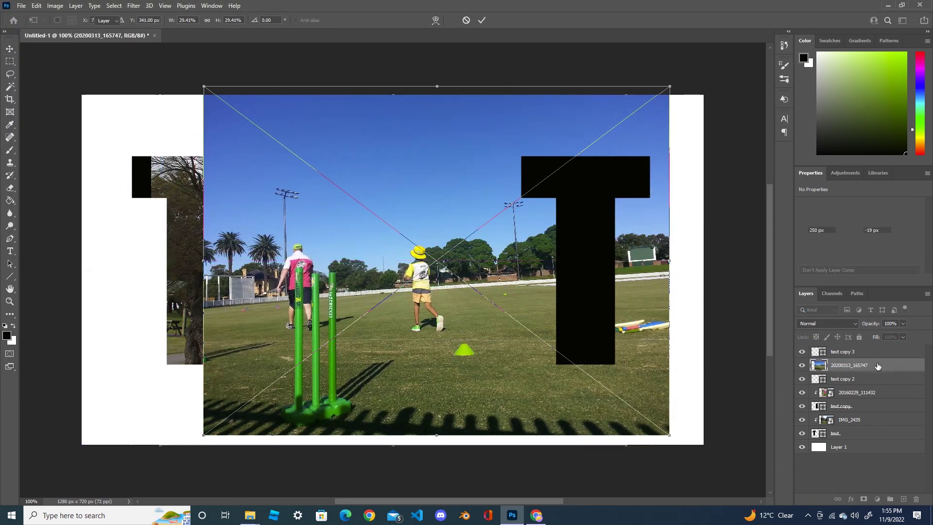
pyautogui.rightClick(882, 365)
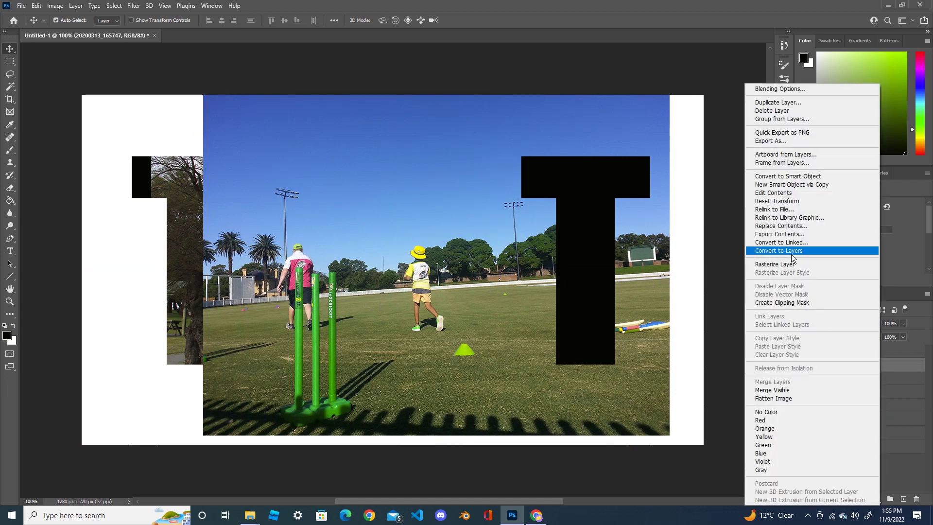
pyautogui.click(801, 303)
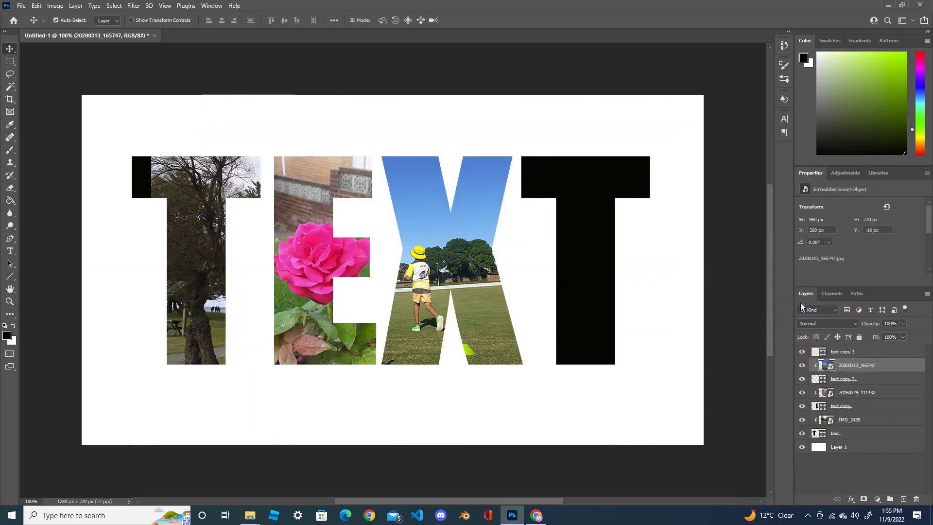
pyautogui.moveTo(443, 274); pyautogui.dragTo(470, 252)
pyautogui.click(857, 353)
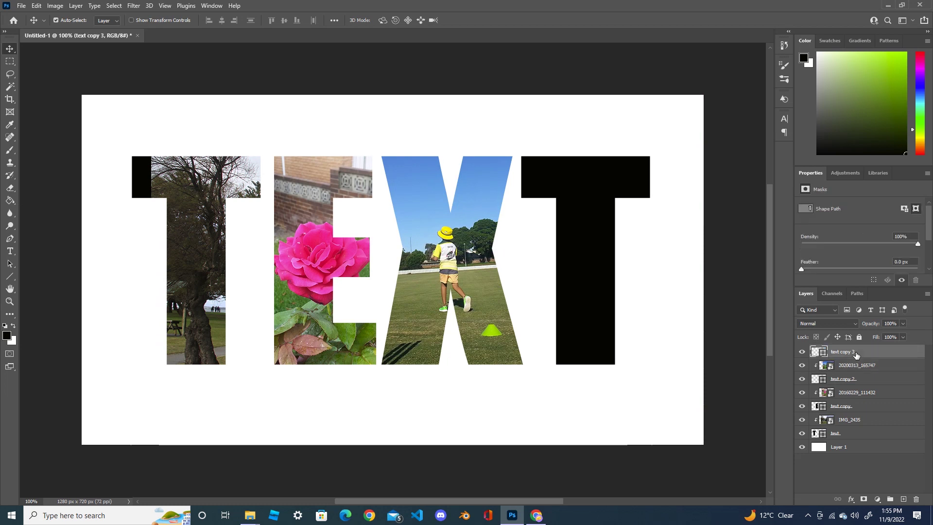
# Place 20150818_120024 embedded, clip it into the final T, and position the yellow flower.
pyautogui.click(22, 7)
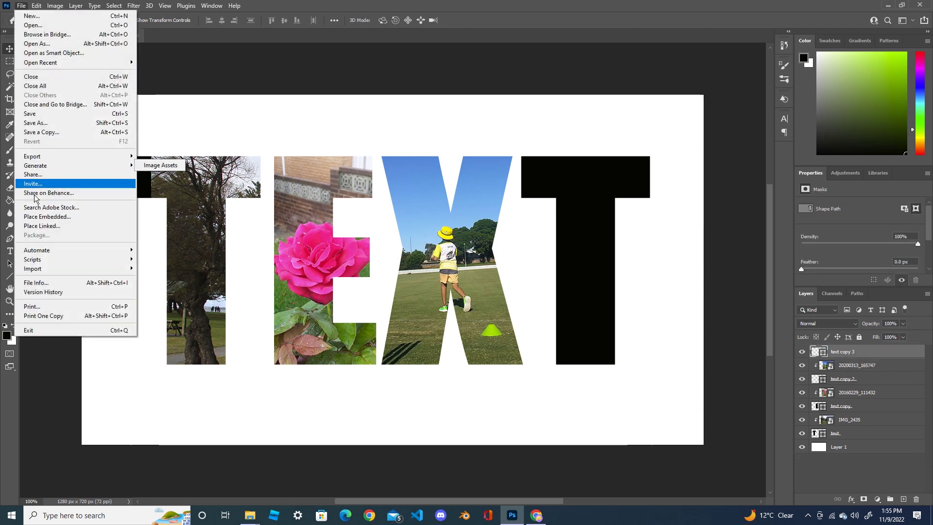
pyautogui.click(45, 218)
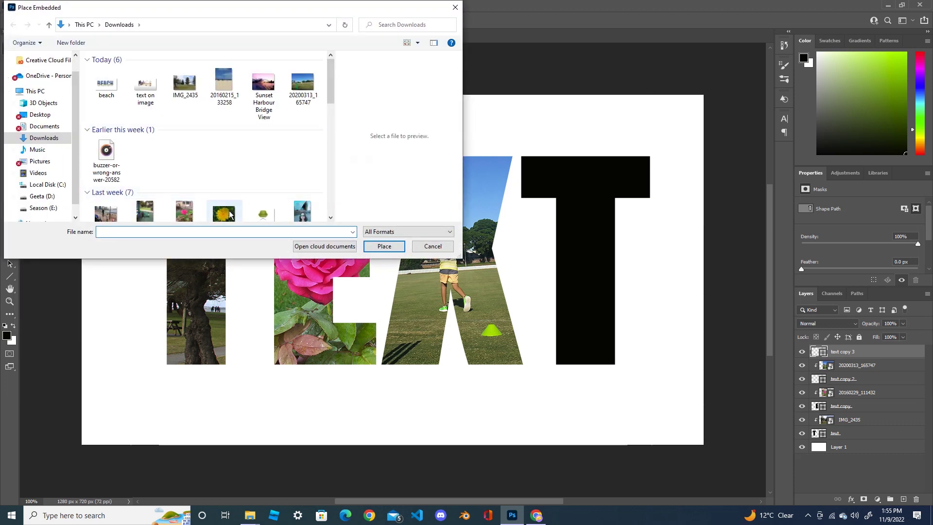
pyautogui.click(217, 213)
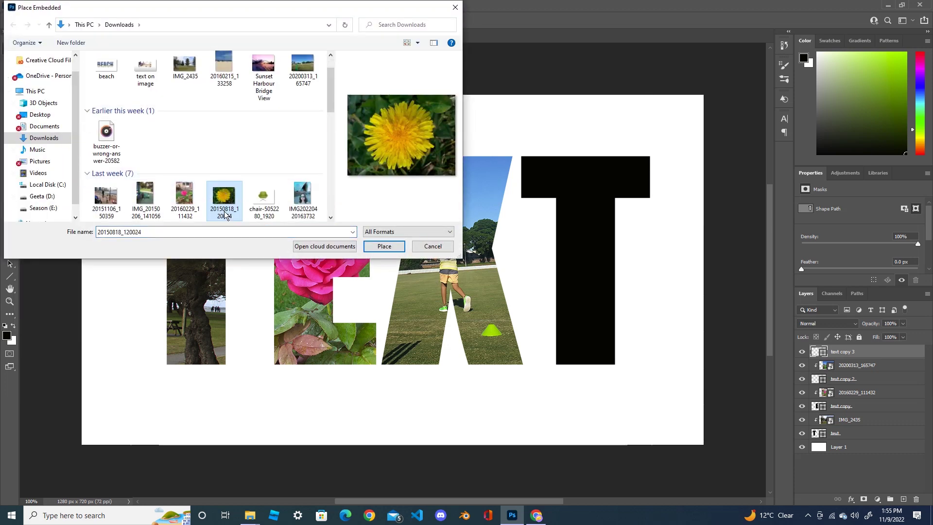
pyautogui.click(374, 246)
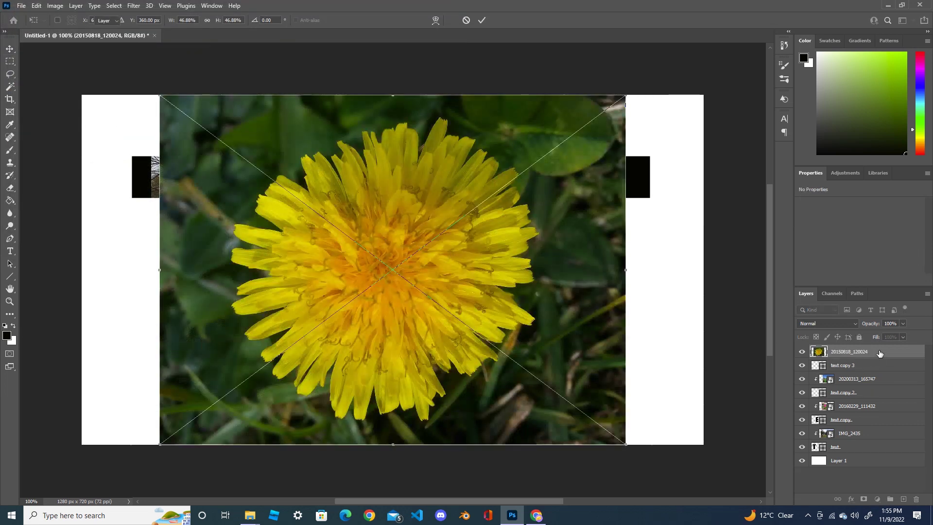
pyautogui.press('Return')
pyautogui.rightClick(879, 351)
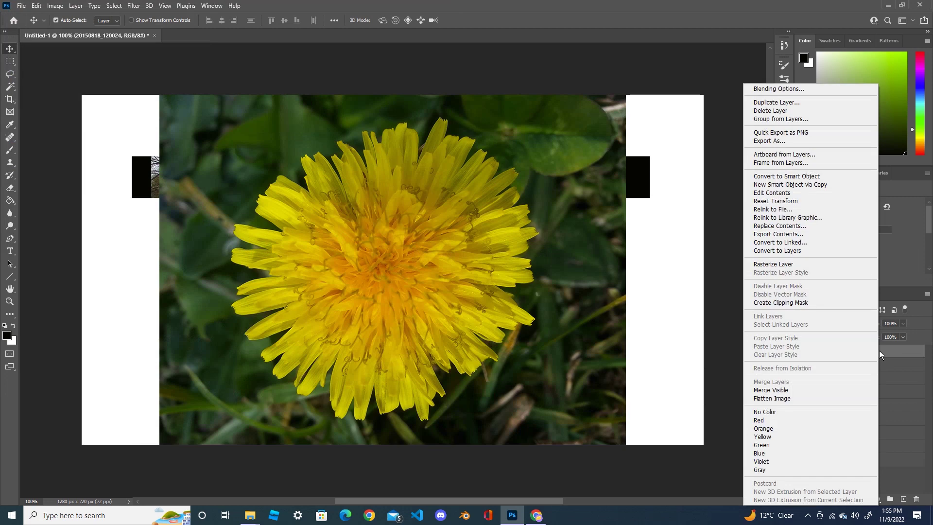
pyautogui.click(795, 304)
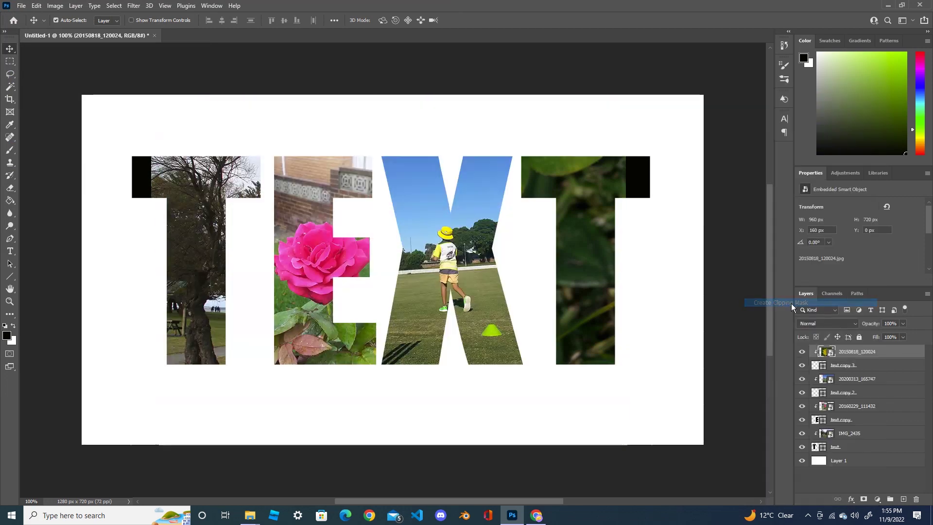
pyautogui.moveTo(586, 257)
pyautogui.mouseDown()
pyautogui.moveTo(645, 283)
pyautogui.moveTo(722, 277)
pyautogui.moveTo(601, 264)
pyautogui.mouseUp()
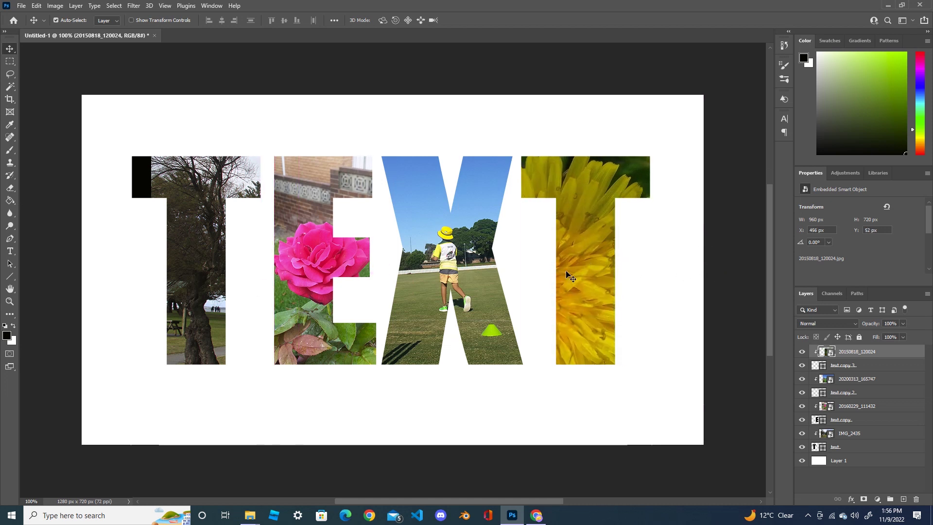
pyautogui.moveTo(591, 268); pyautogui.dragTo(592, 272)
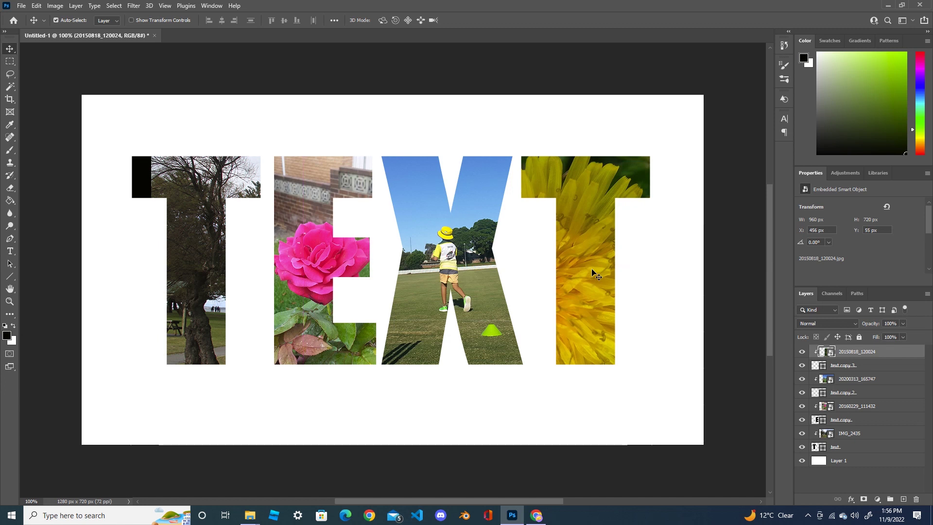
# Resize the dandelion photo to about 527 × 429 px and move it over the final T.
pyautogui.hotkey('ctrl', 't')
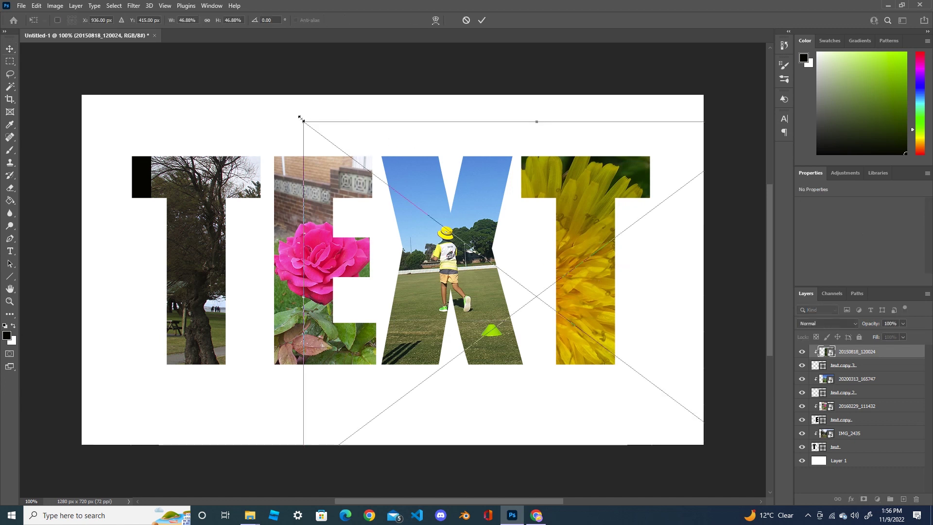
pyautogui.moveTo(304, 121); pyautogui.dragTo(427, 192)
pyautogui.moveTo(555, 318); pyautogui.dragTo(579, 267)
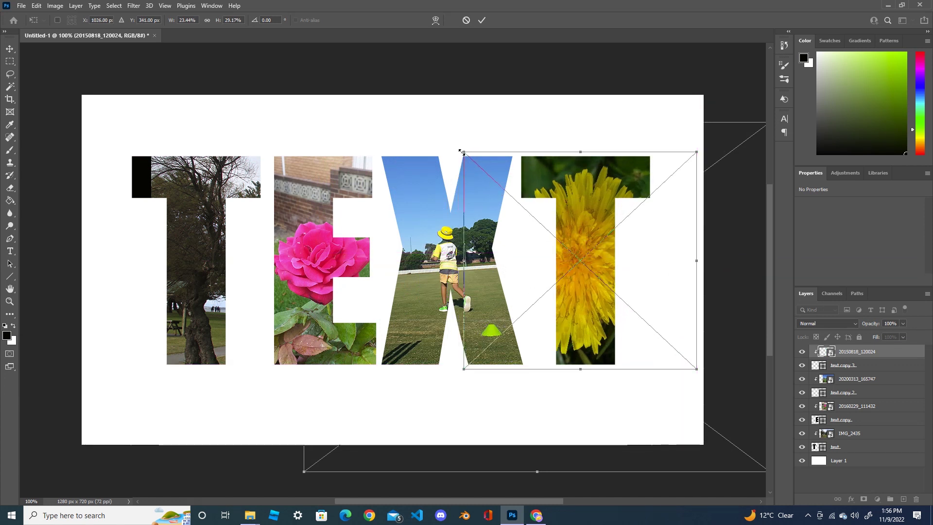
pyautogui.moveTo(462, 152)
pyautogui.mouseDown()
pyautogui.moveTo(514, 167)
pyautogui.moveTo(519, 179)
pyautogui.moveTo(464, 181)
pyautogui.moveTo(448, 157)
pyautogui.mouseUp()
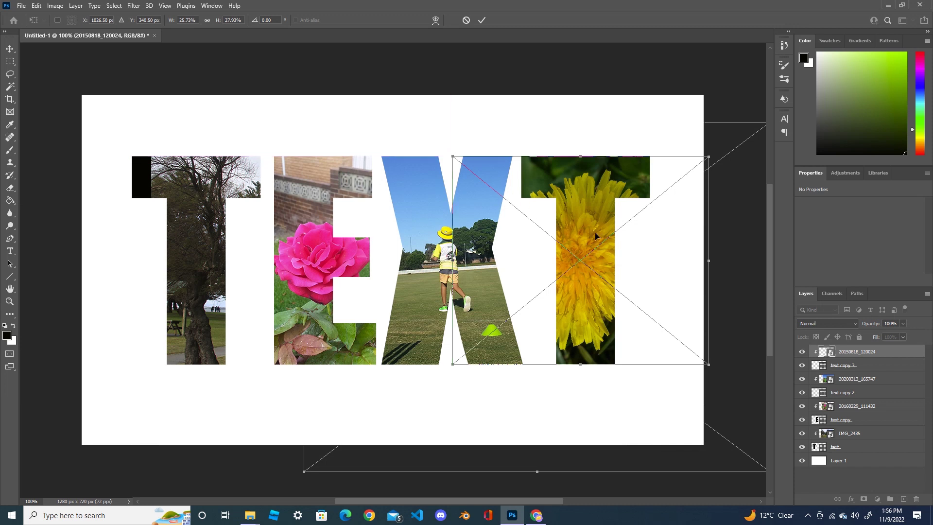
pyautogui.click(483, 21)
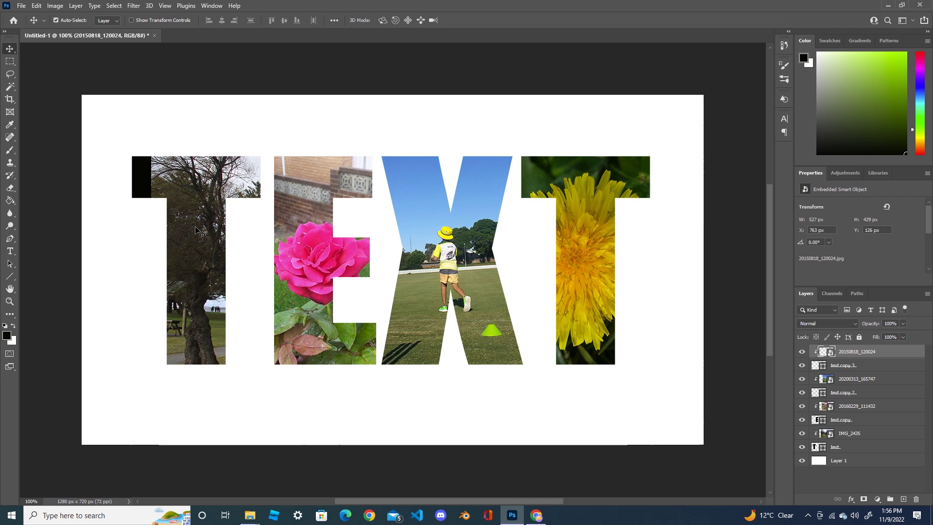
# Move the IMG_2435 tree photo to fill the T, then select all layers down to the text layer.
pyautogui.click(175, 197)
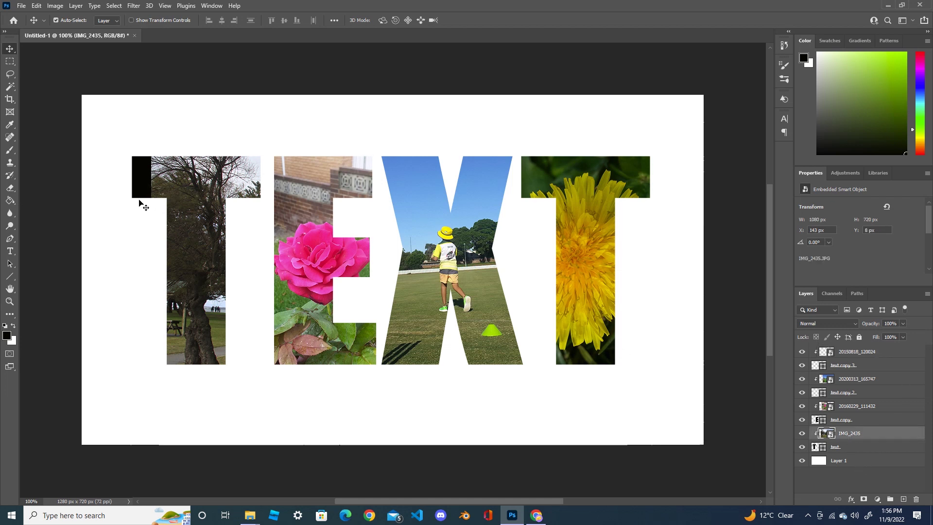
pyautogui.moveTo(178, 215); pyautogui.dragTo(156, 210)
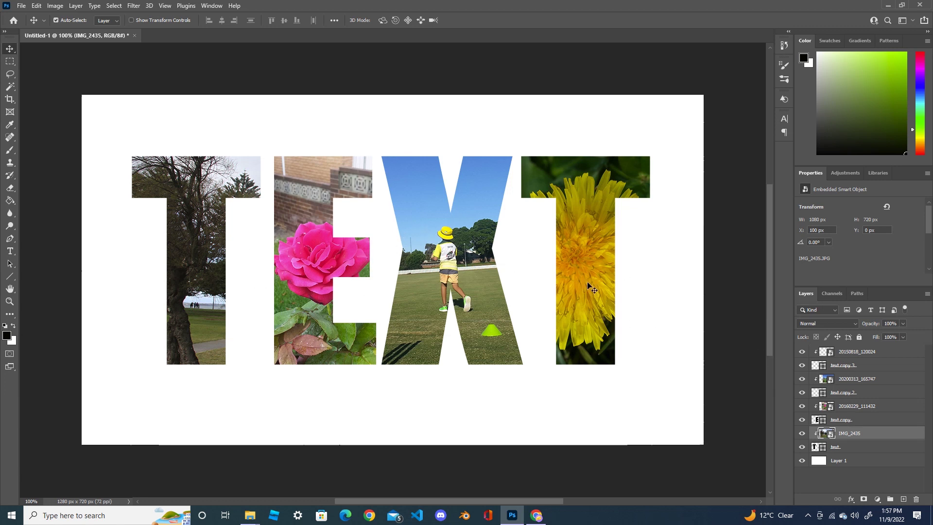
pyautogui.click(847, 354)
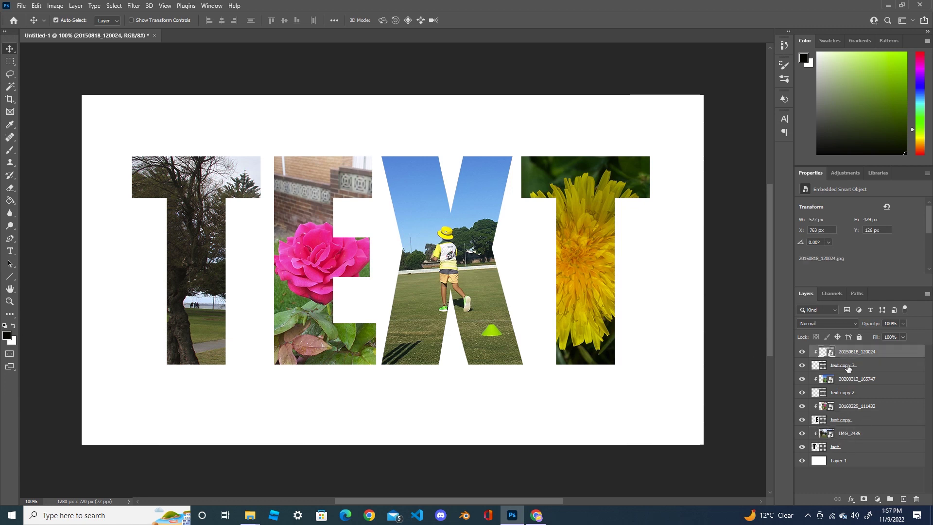
pyautogui.keyDown('shift'); pyautogui.click(848, 448); pyautogui.keyUp('shift')
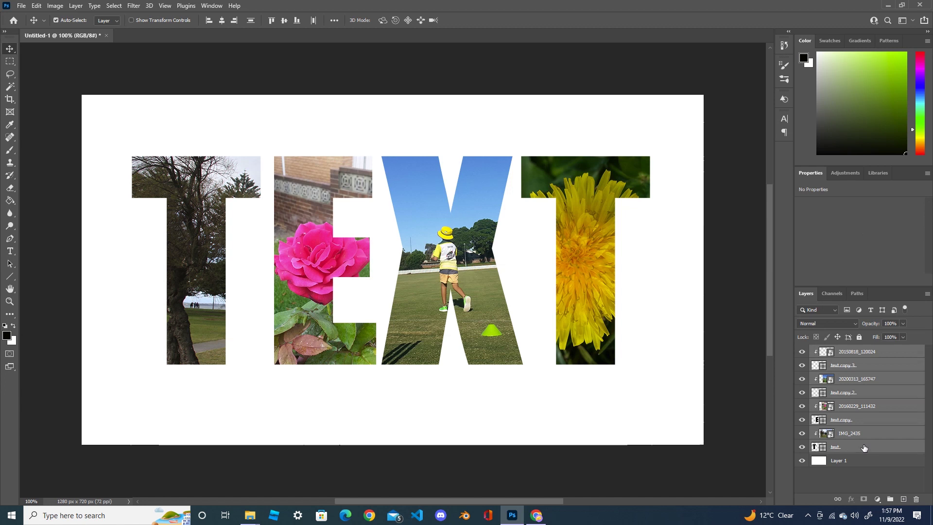
# Group the selected letter and photo layers and rename Group 1 to 'Text & Images'.
pyautogui.click(891, 500)
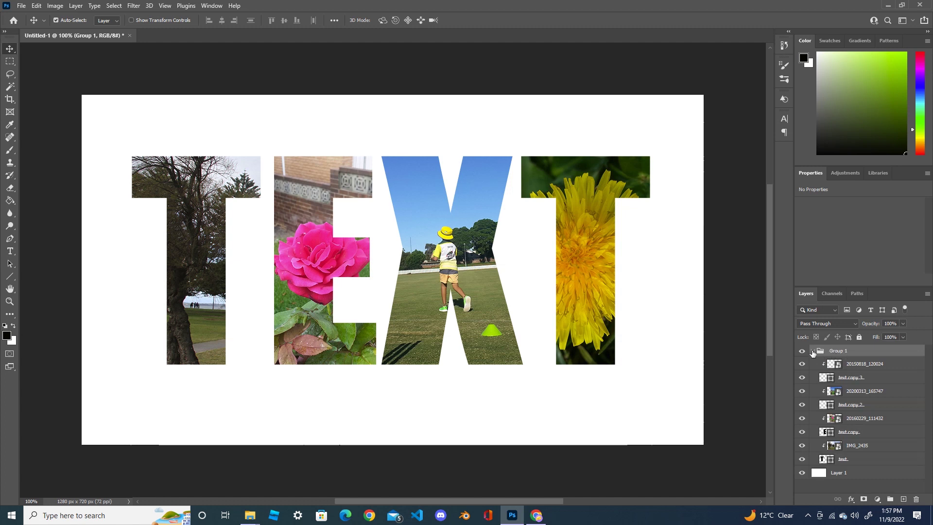
pyautogui.click(813, 352)
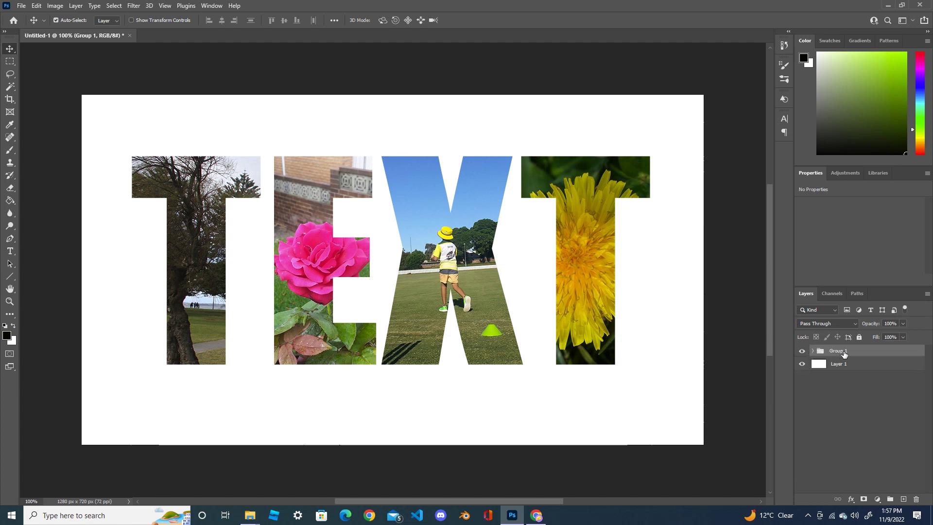
pyautogui.doubleClick(847, 351)
pyautogui.write('TE')
pyautogui.hotkey('alt', 't')
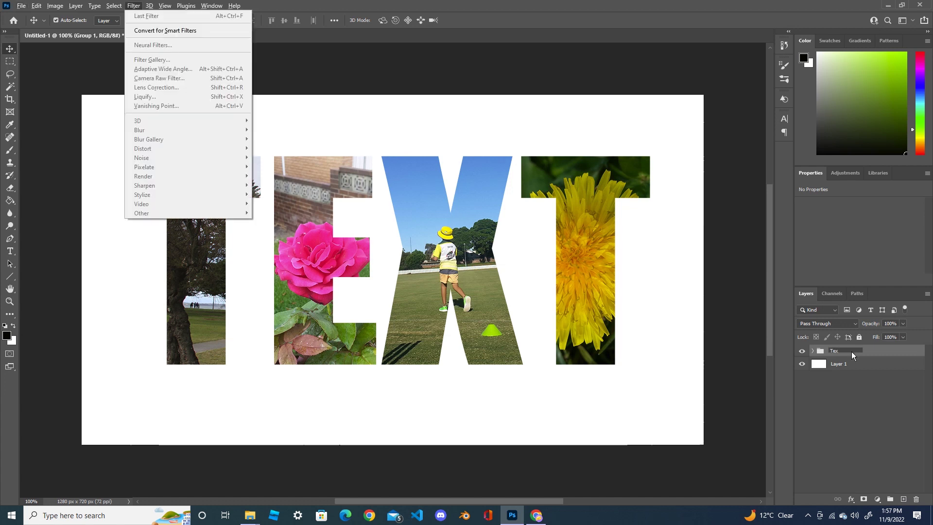
pyautogui.press('Escape')
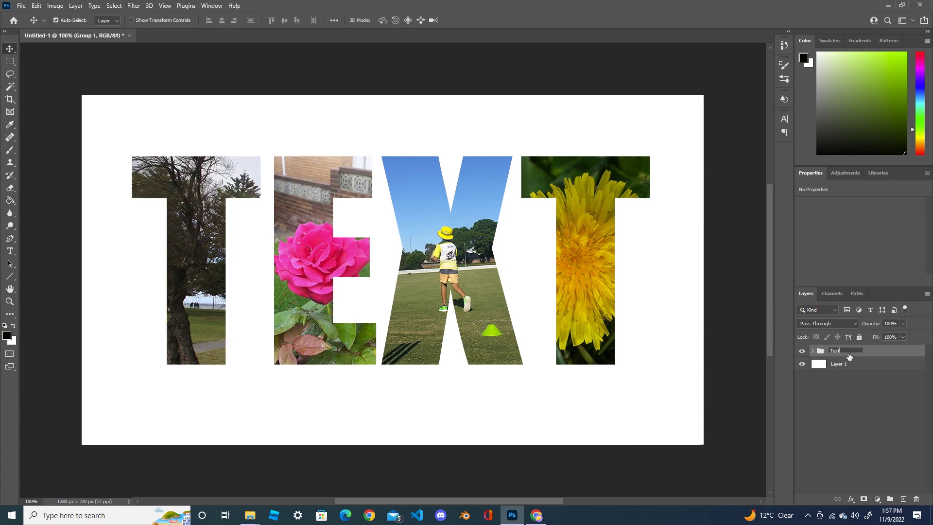
pyautogui.write('s')
pyautogui.press('Return')
pyautogui.click(813, 351)
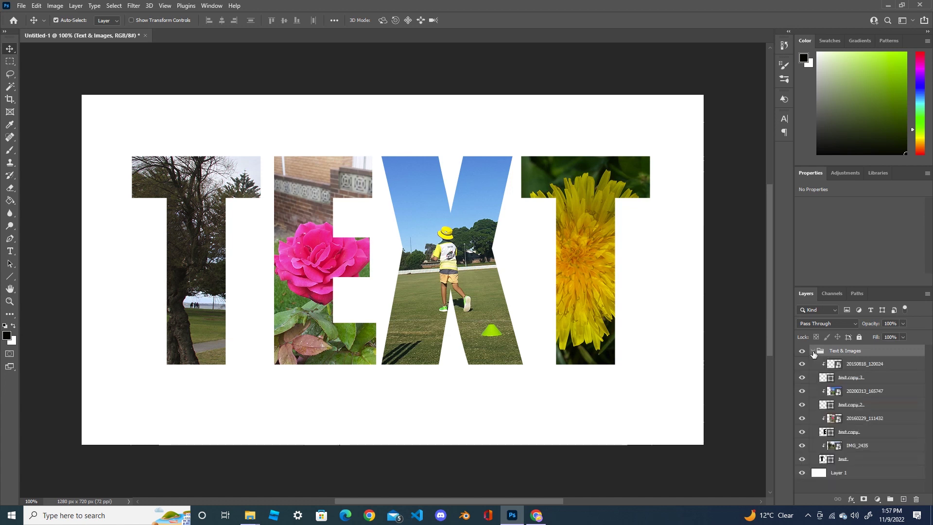
pyautogui.click(813, 351)
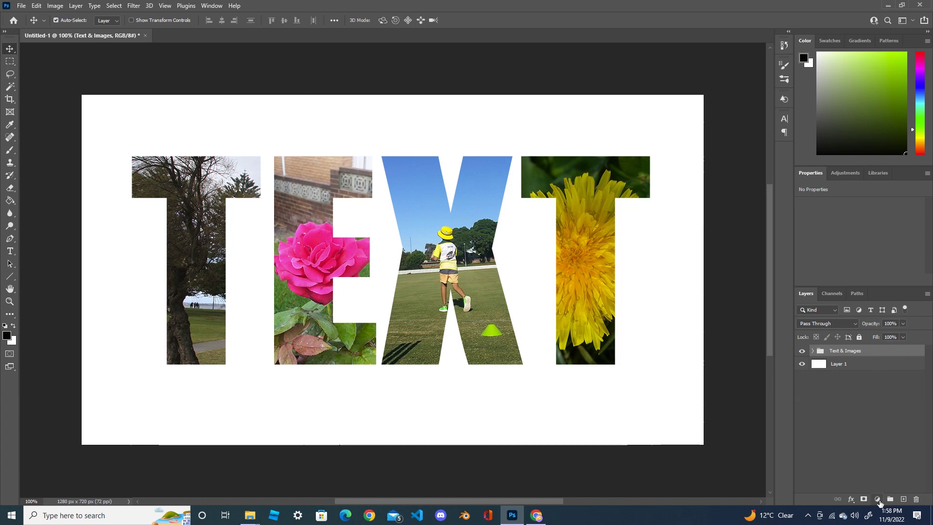
# Add a Stroke effect to the group and change its colour from red to blue.
pyautogui.click(852, 502)
pyautogui.click(862, 430)
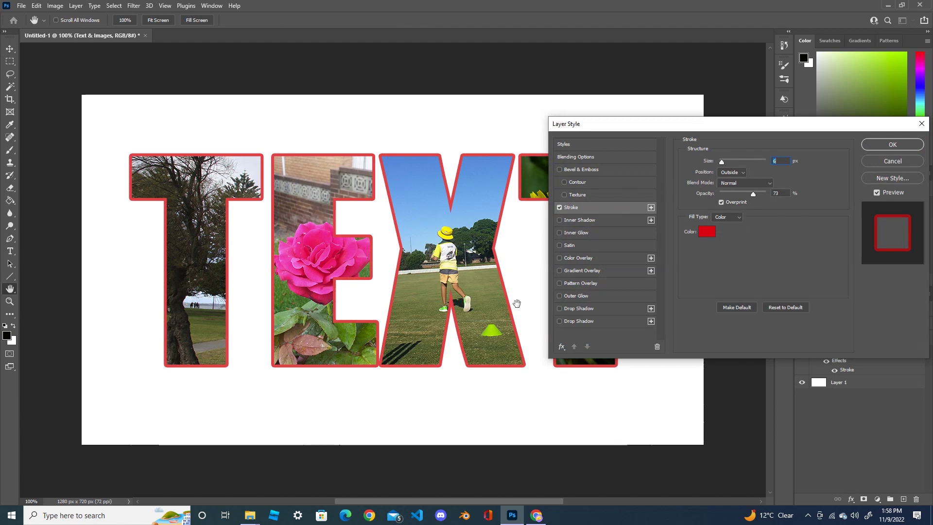
pyautogui.click(707, 231)
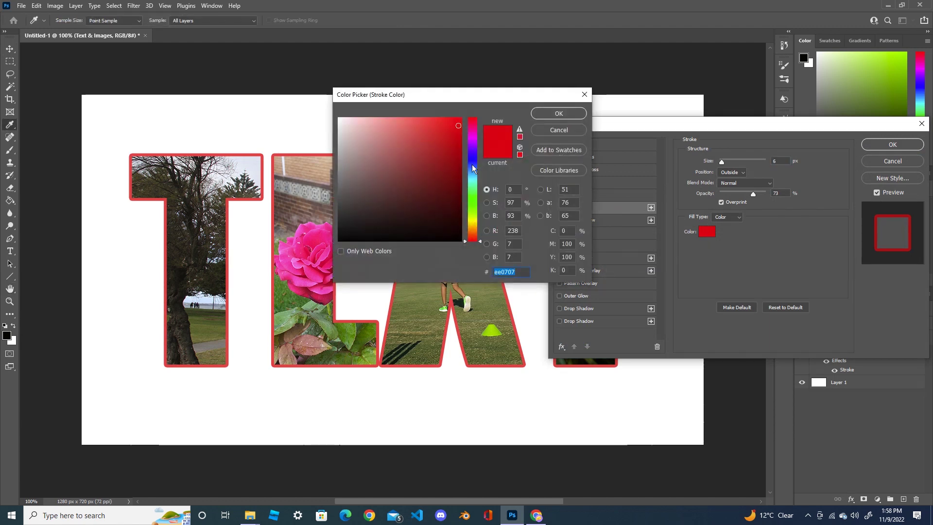
pyautogui.moveTo(474, 190); pyautogui.dragTo(476, 170)
pyautogui.click(559, 113)
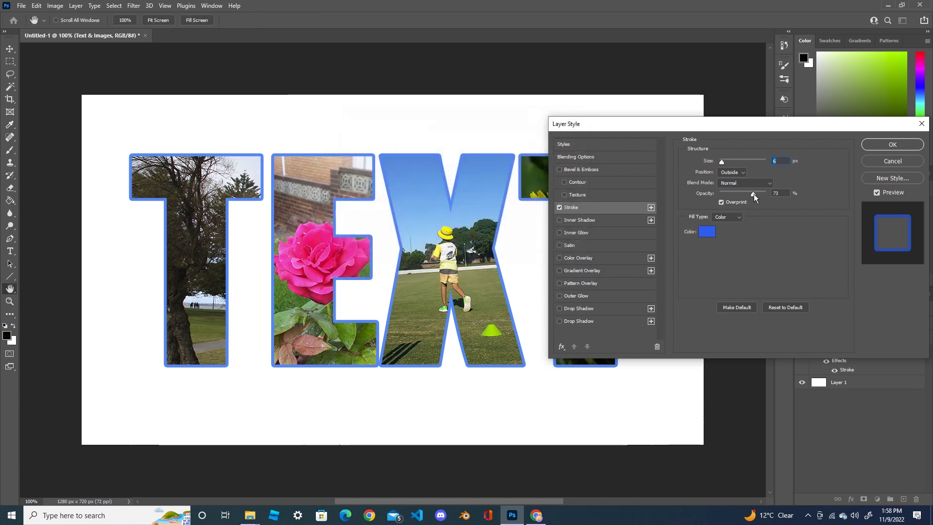
pyautogui.moveTo(754, 194)
pyautogui.mouseDown()
pyautogui.moveTo(721, 194)
pyautogui.moveTo(775, 196)
pyautogui.moveTo(739, 197)
pyautogui.mouseUp()
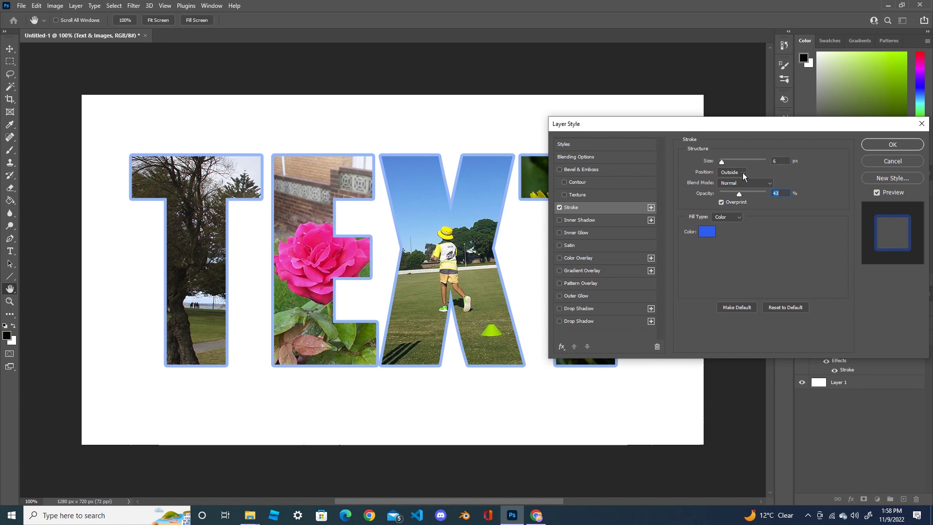
# Set the stroke to Outside, 74% opacity and 18 px size, and enable Inner Shadow.
pyautogui.click(744, 174)
pyautogui.click(737, 187)
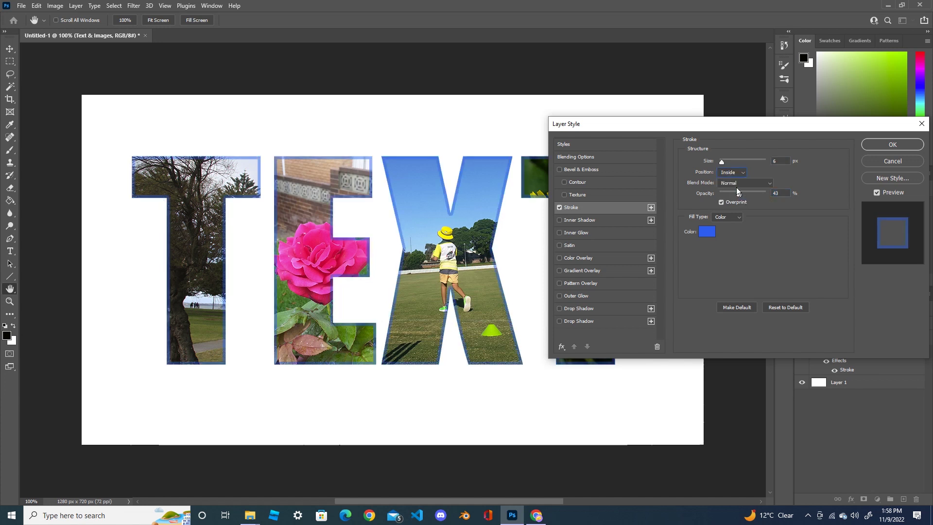
pyautogui.click(742, 173)
pyautogui.click(737, 195)
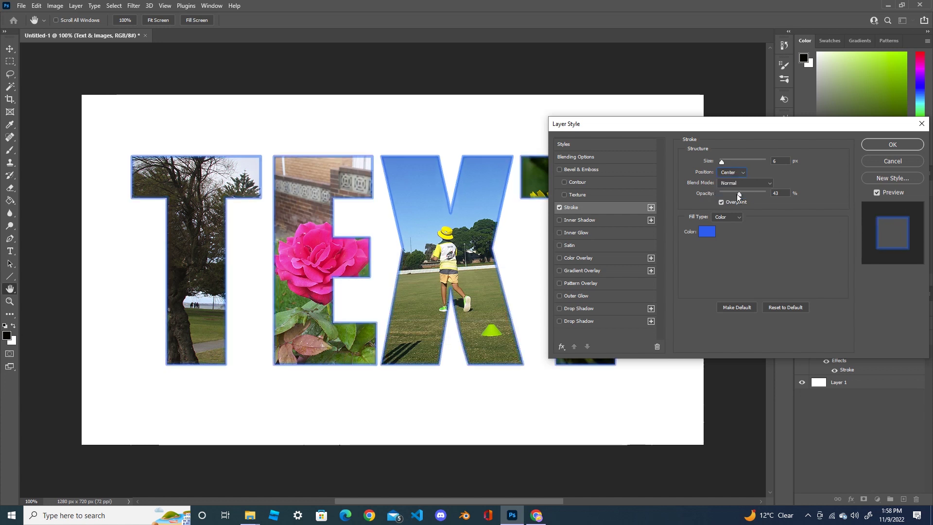
pyautogui.click(739, 173)
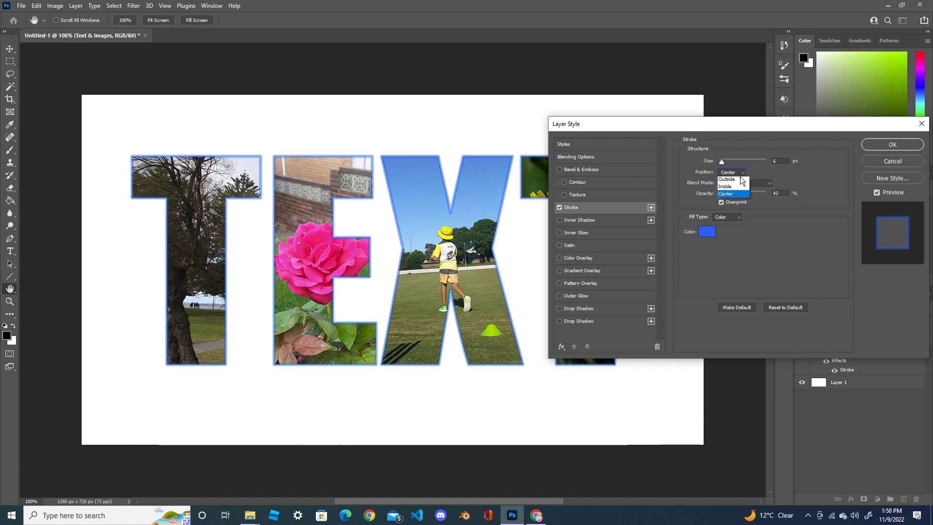
pyautogui.click(735, 188)
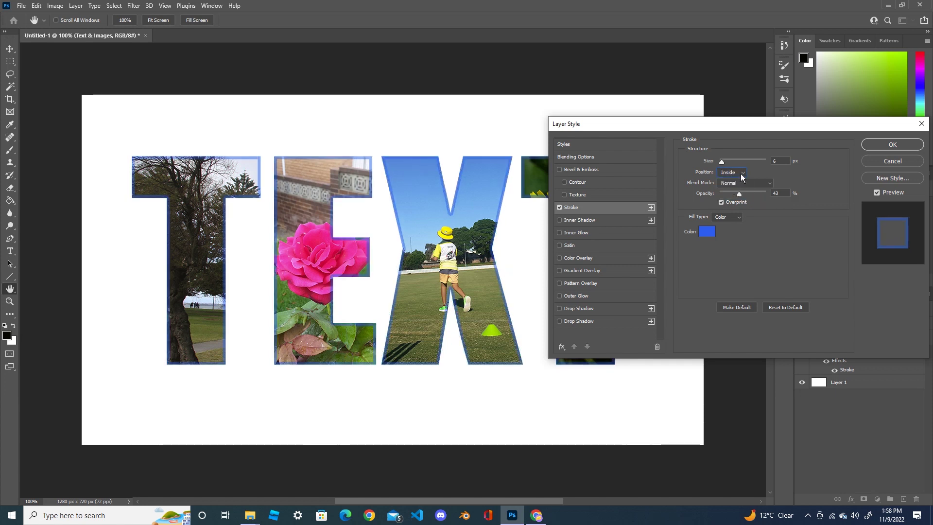
pyautogui.click(739, 180)
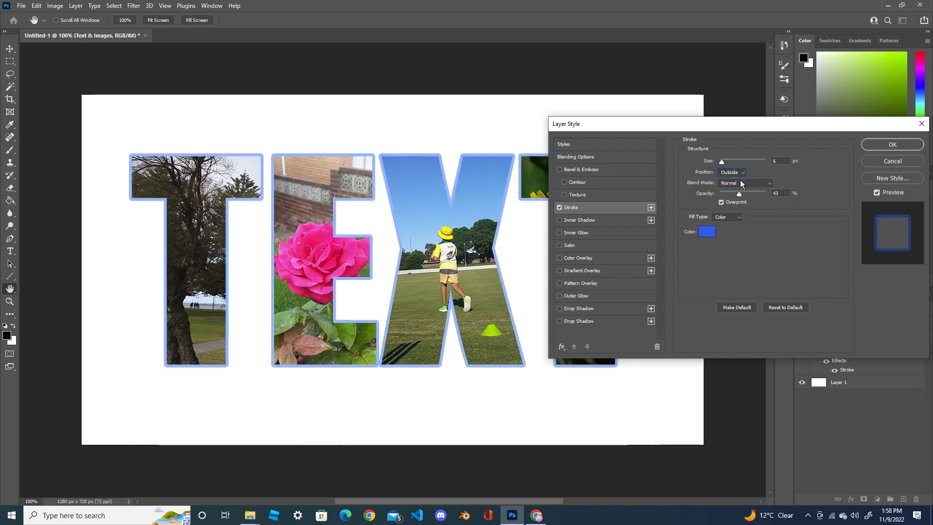
pyautogui.moveTo(742, 194); pyautogui.dragTo(754, 191)
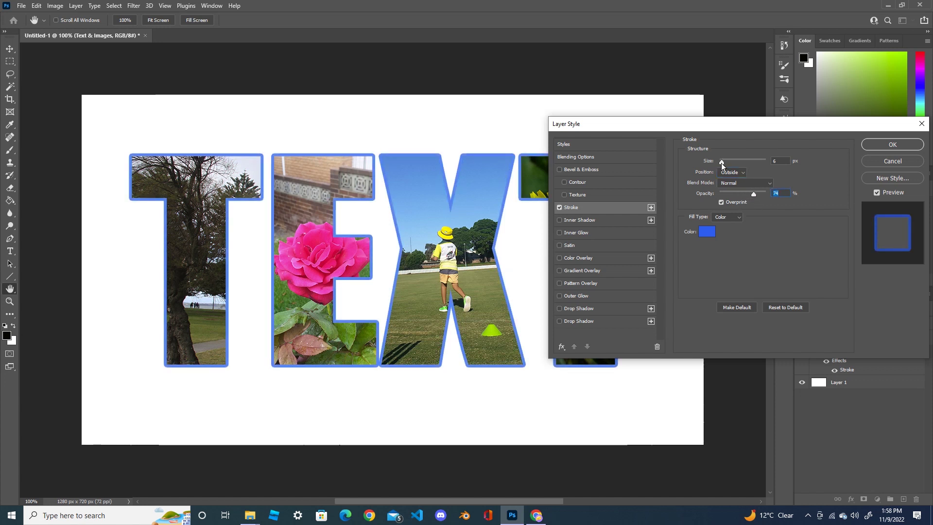
pyautogui.moveTo(721, 162); pyautogui.dragTo(725, 162)
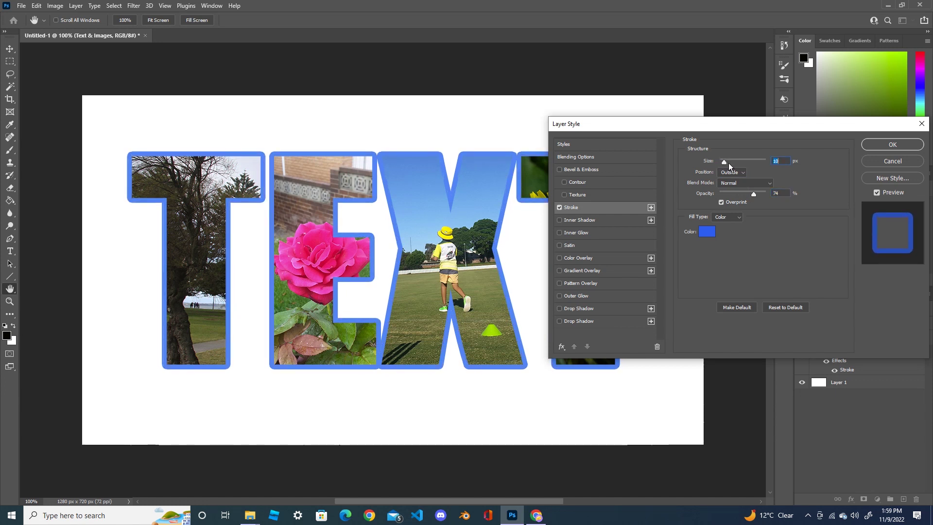
pyautogui.click(559, 221)
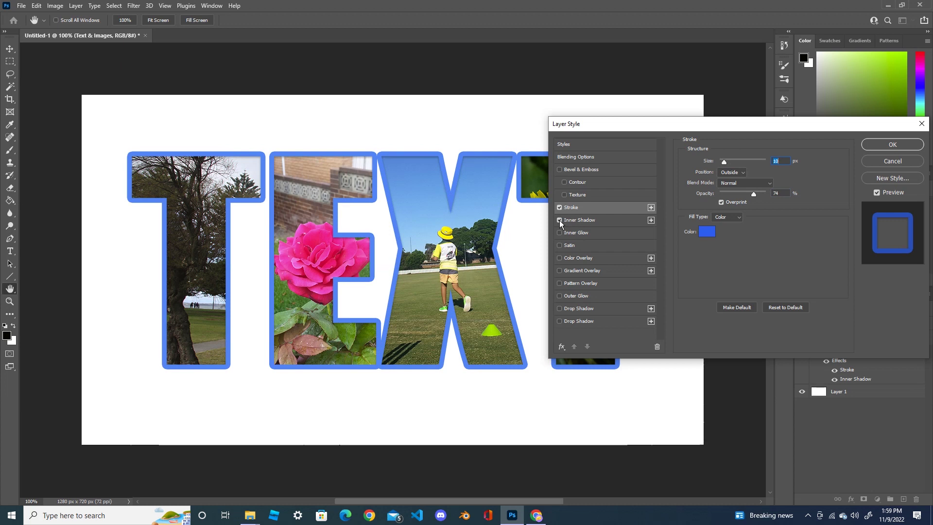
# Give the inner shadow 15 px distance, 9% choke, 7 px size and 49% opacity, then apply.
pyautogui.click(577, 221)
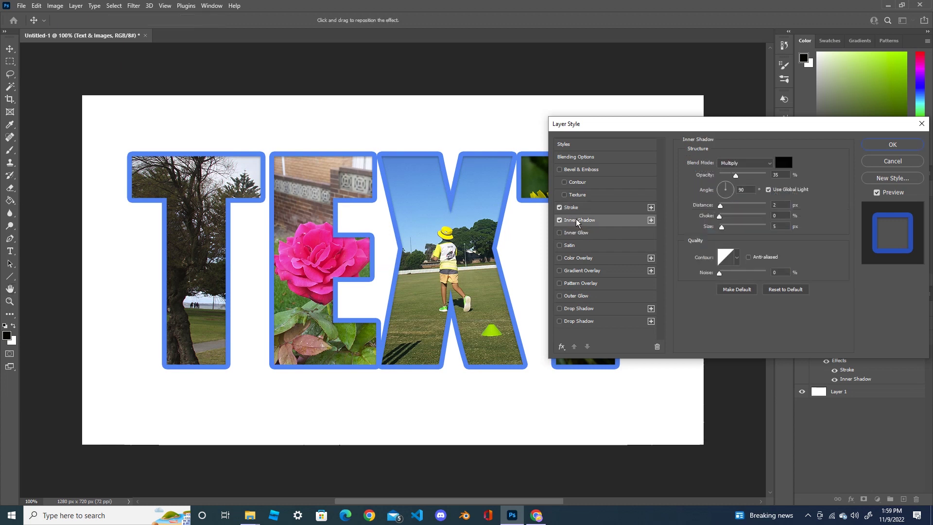
pyautogui.click(737, 257)
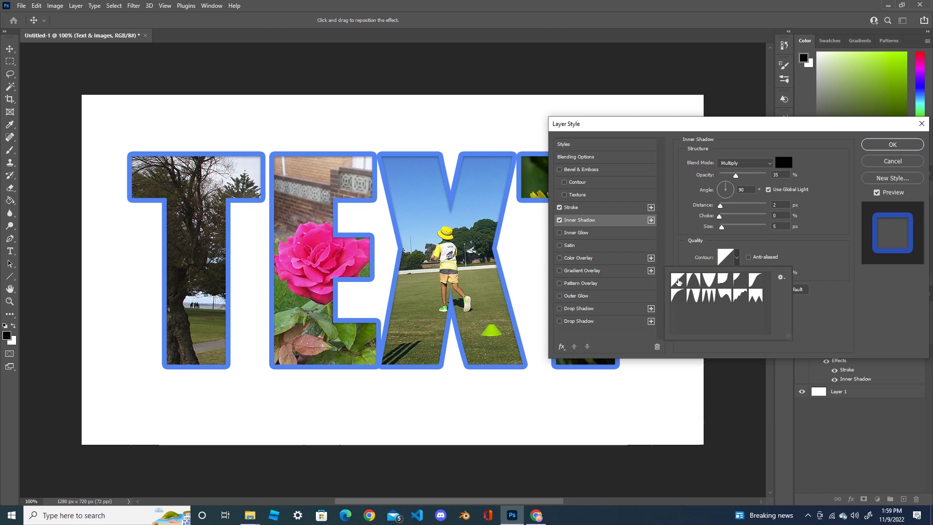
pyautogui.click(722, 227)
pyautogui.moveTo(722, 227); pyautogui.dragTo(727, 209)
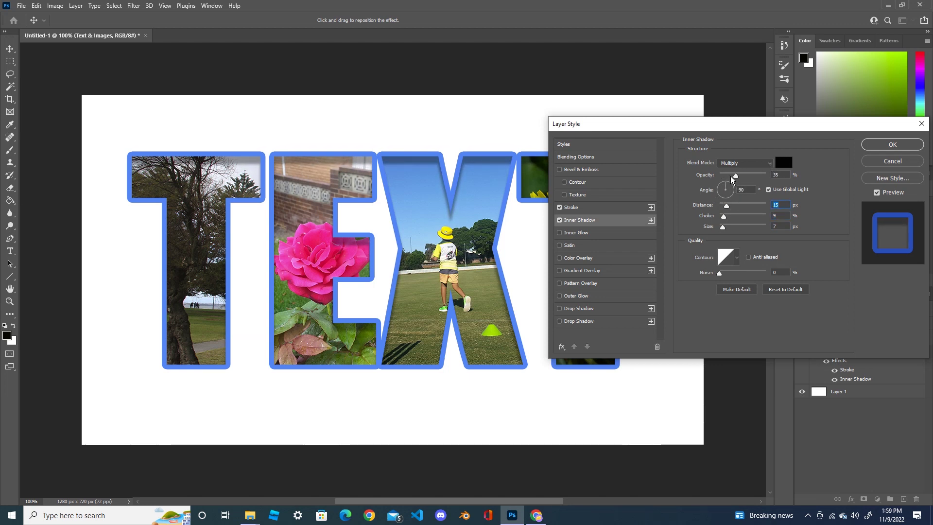
pyautogui.moveTo(735, 179); pyautogui.dragTo(743, 178)
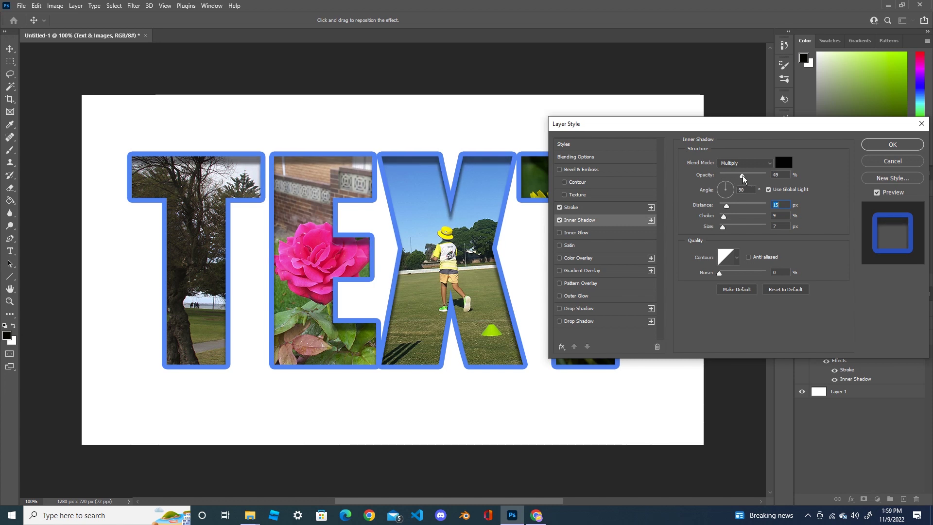
pyautogui.click(897, 149)
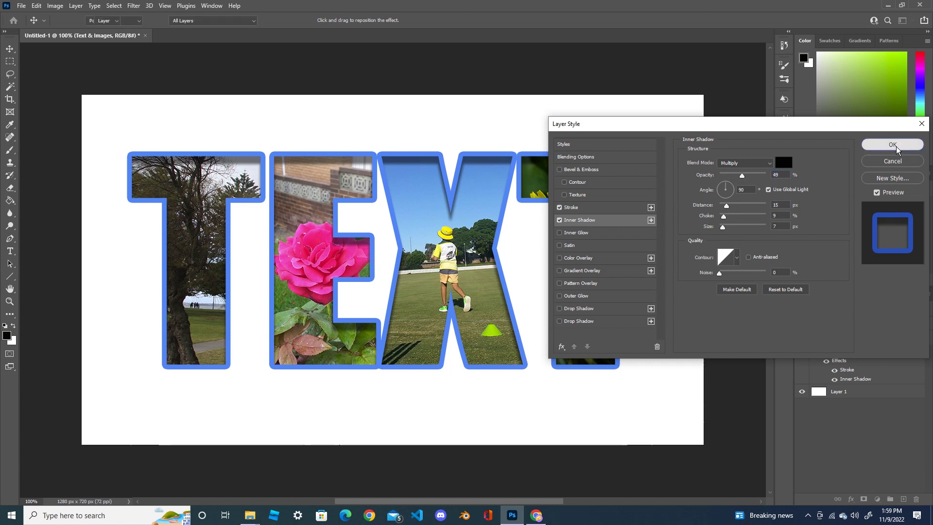